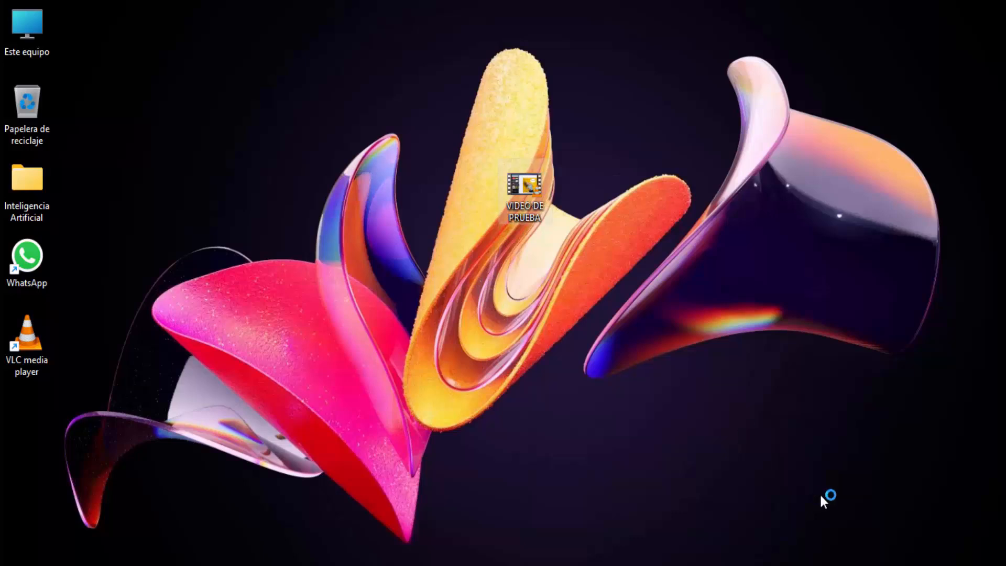
# Compare the sizes of VIDEO DE PRUEBA 1 and VIDEO DE PRUEBA in their file properties windows.
pyautogui.rightClick(540, 187)
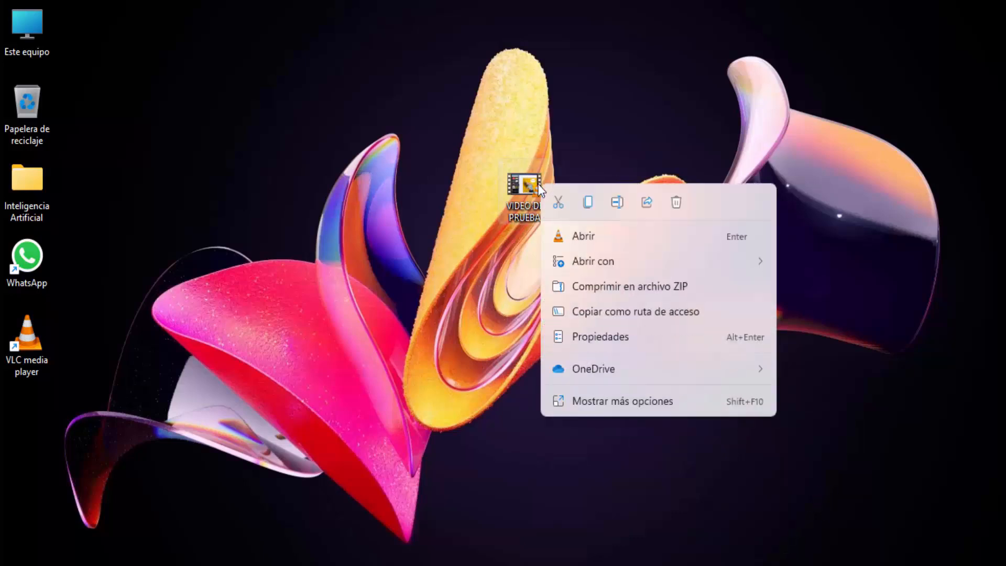
pyautogui.click(574, 232)
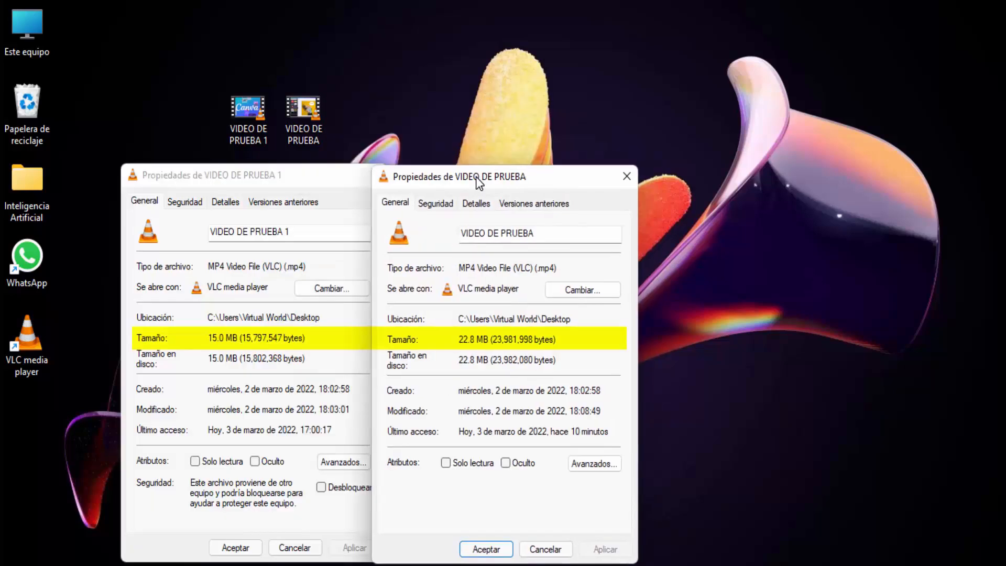
pyautogui.moveTo(472, 176)
pyautogui.mouseDown()
pyautogui.moveTo(452, 178)
pyautogui.moveTo(464, 175)
pyautogui.mouseUp()
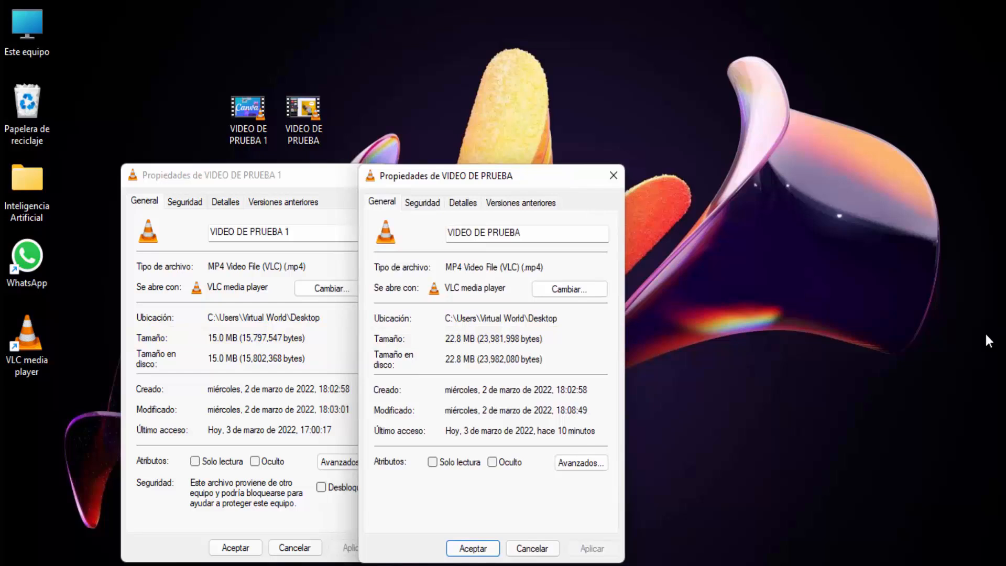
pyautogui.moveTo(522, 177); pyautogui.dragTo(650, 158)
pyautogui.moveTo(328, 100); pyautogui.dragTo(592, 94)
pyautogui.moveTo(314, 178); pyautogui.dragTo(373, 164)
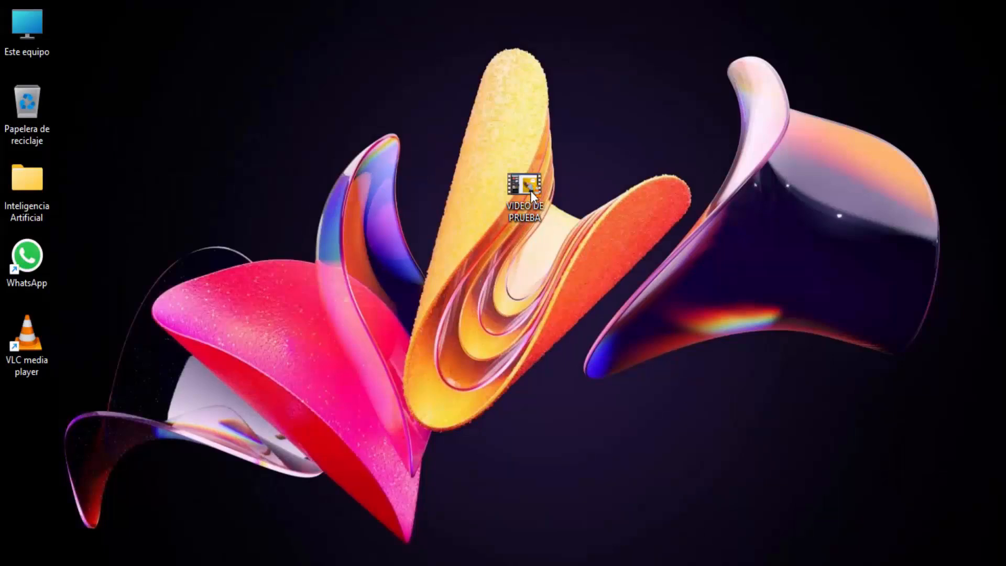
# Check the file size of VIDEO DE PRUEBA in its properties and close the window.
pyautogui.rightClick(531, 184)
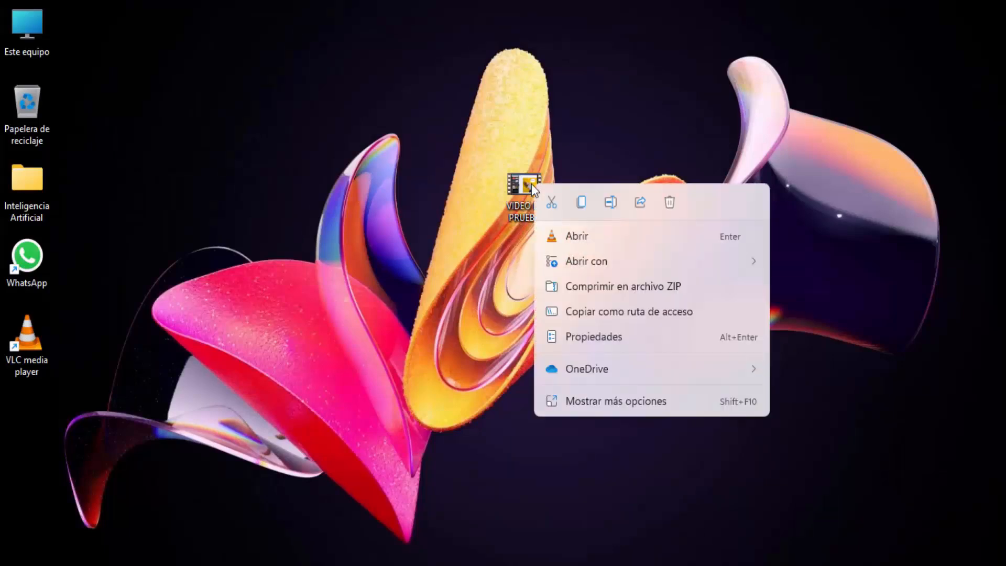
pyautogui.click(589, 403)
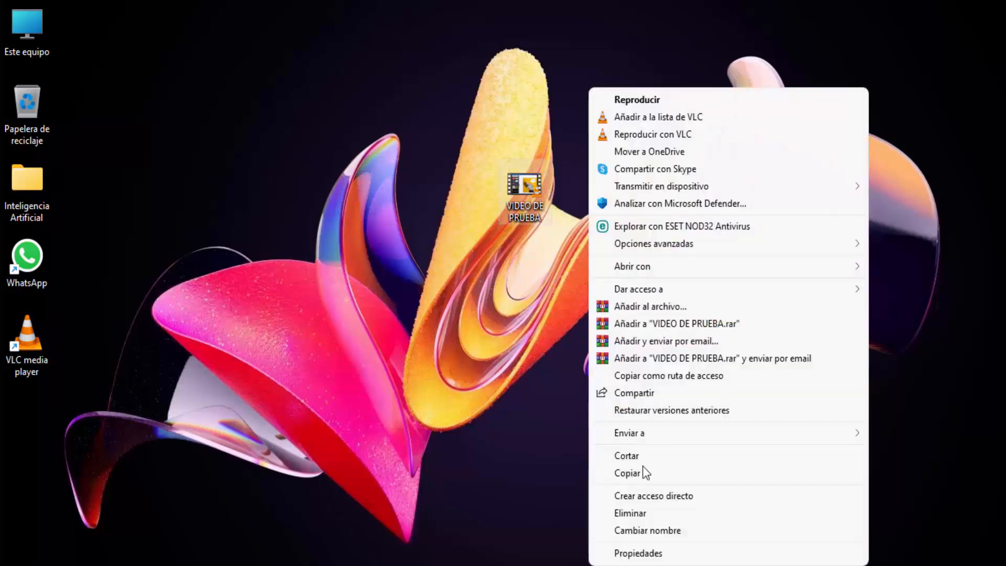
pyautogui.click(640, 556)
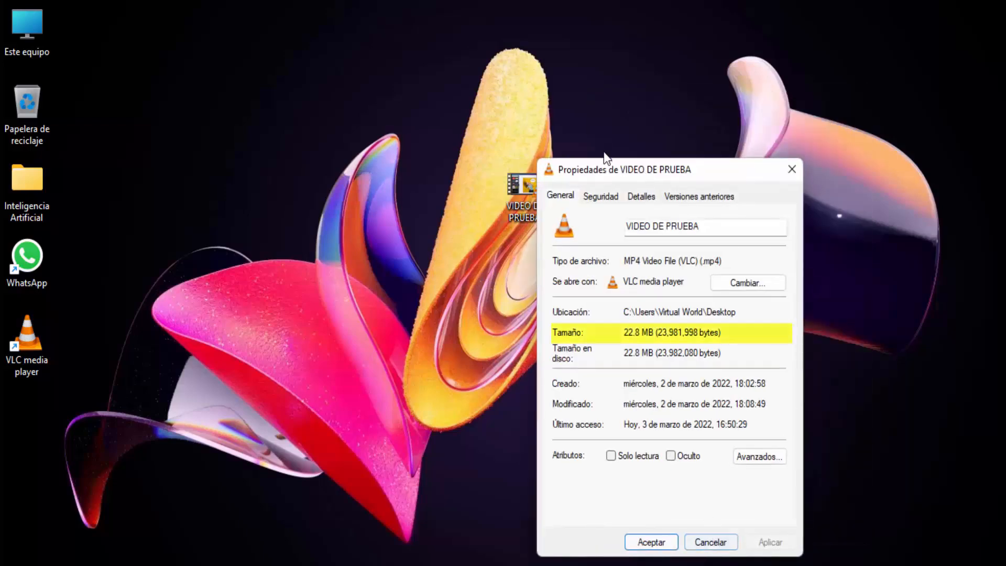
pyautogui.moveTo(625, 334); pyautogui.dragTo(725, 333)
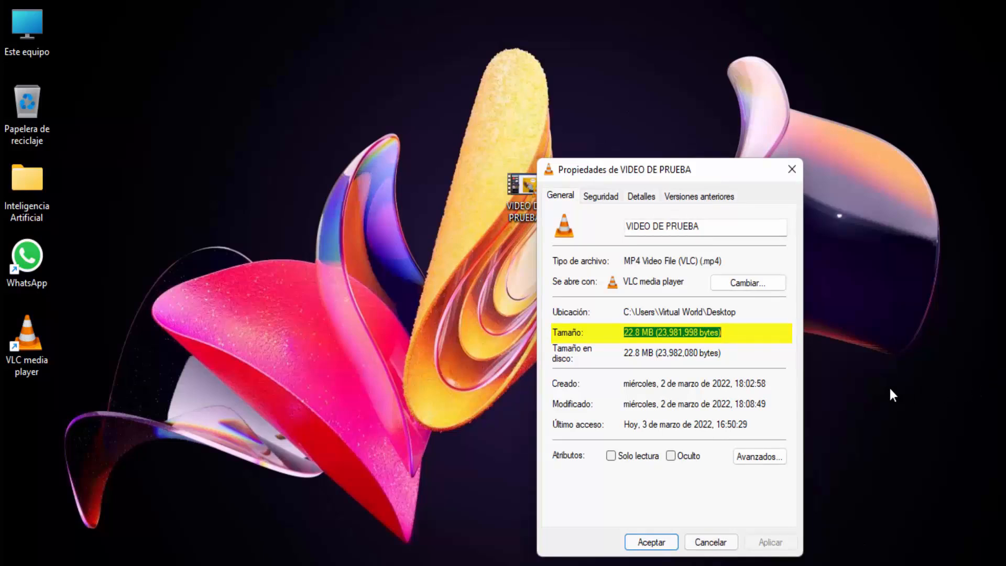
pyautogui.click(792, 169)
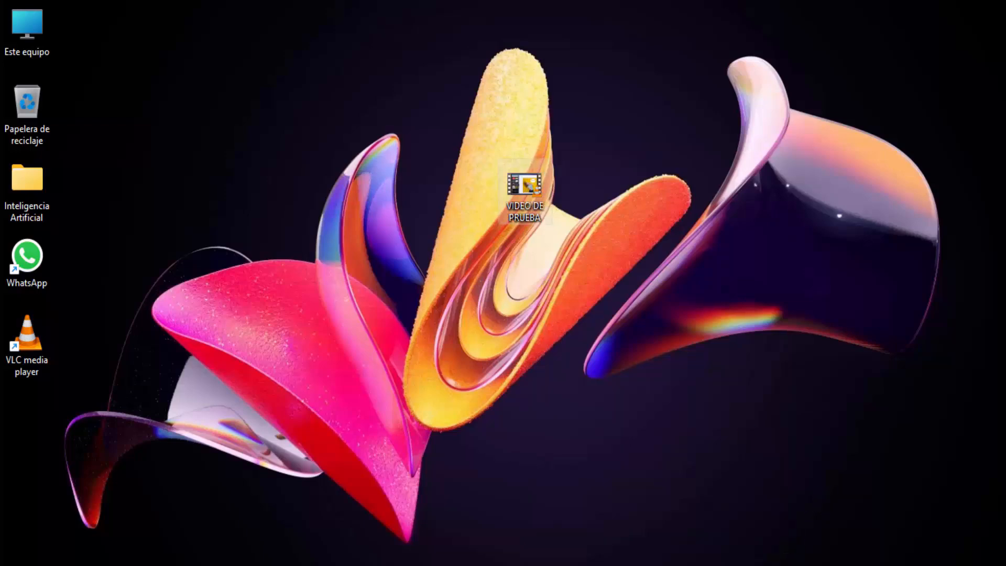
# Play VIDEO DE PRUEBA in VLC, skip to about 0:27 and about 3:57, and close the player.
pyautogui.rightClick(540, 188)
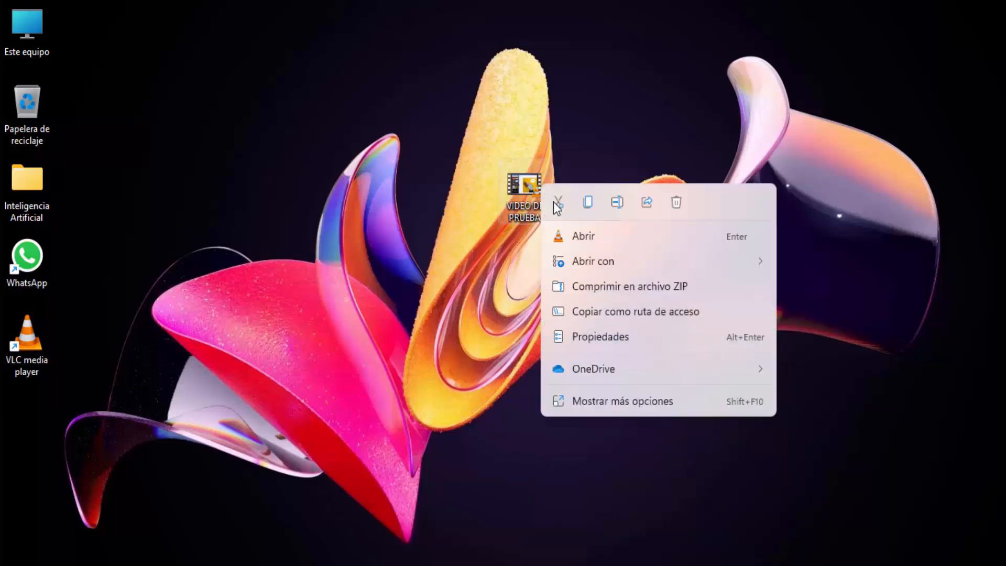
pyautogui.click(574, 232)
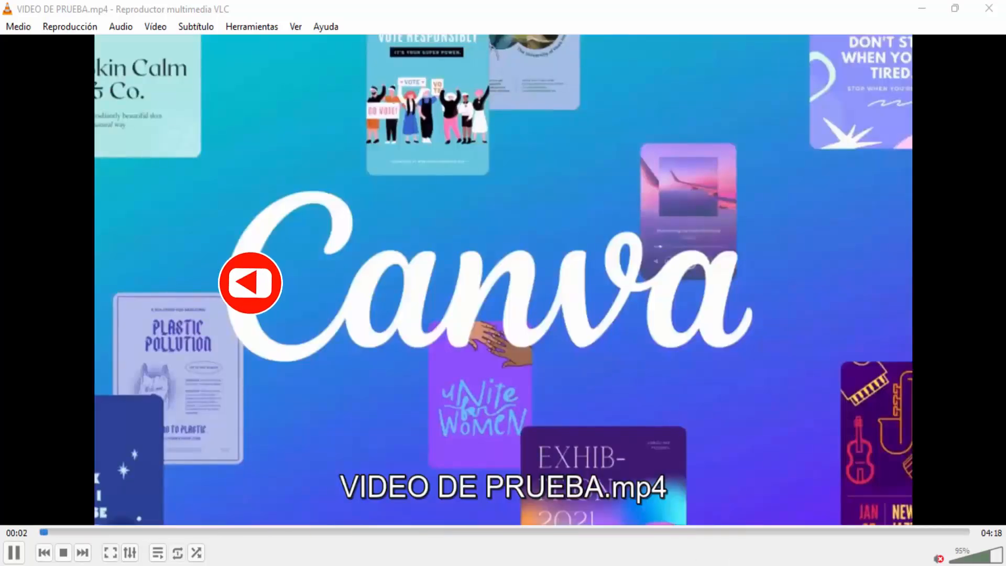
pyautogui.click(137, 532)
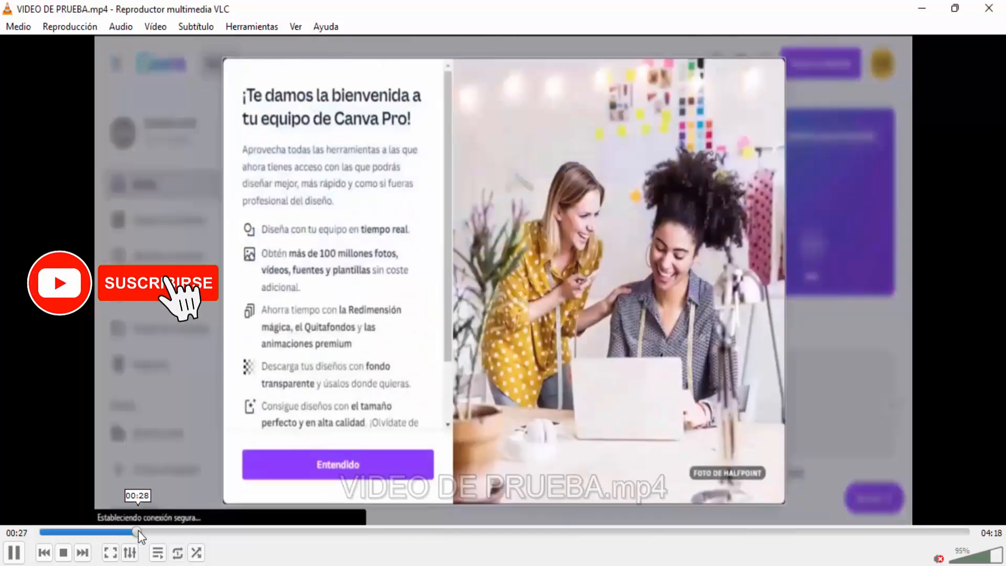
pyautogui.click(889, 532)
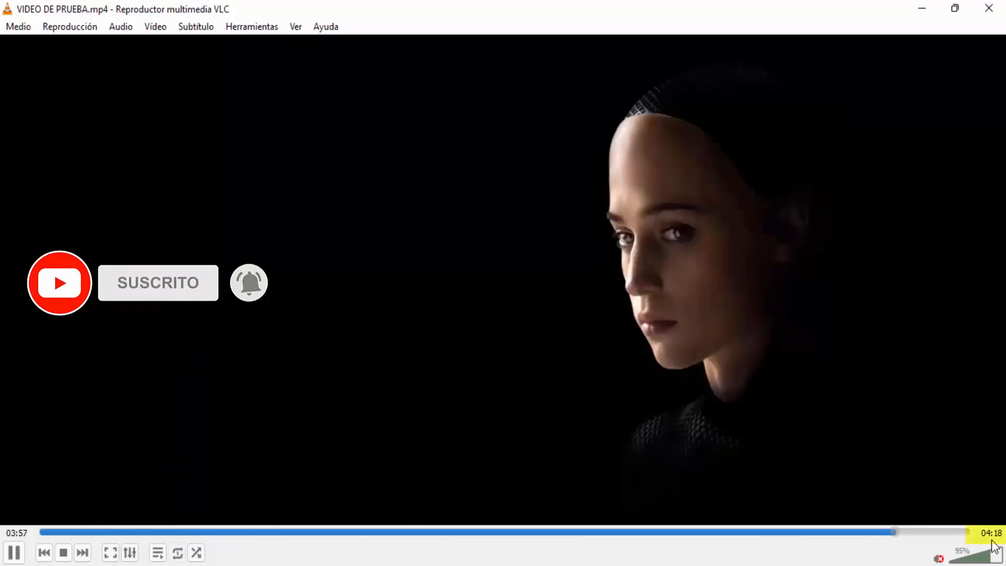
pyautogui.click(989, 8)
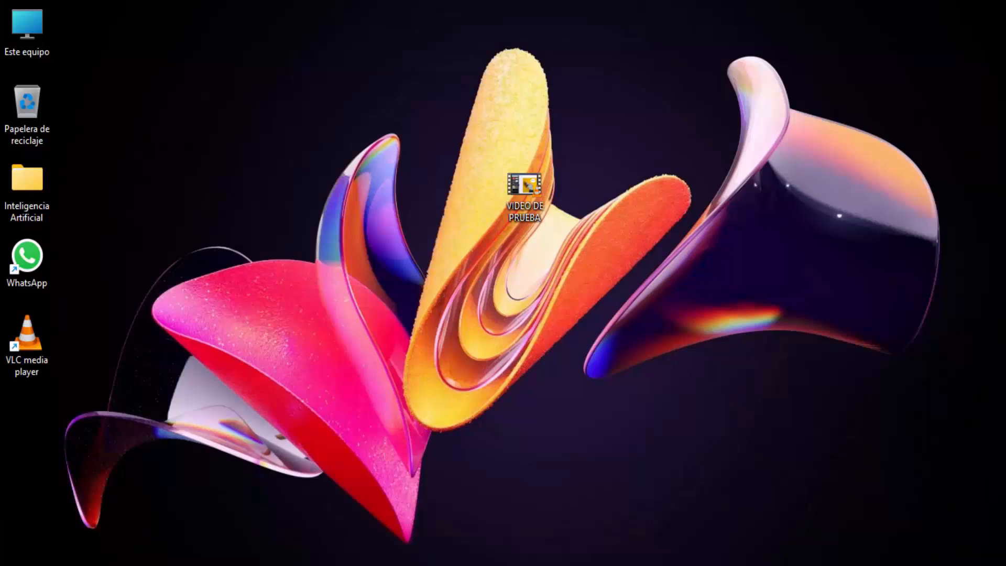
# Create a new folder on the desktop named "video convertido".
pyautogui.rightClick(530, 407)
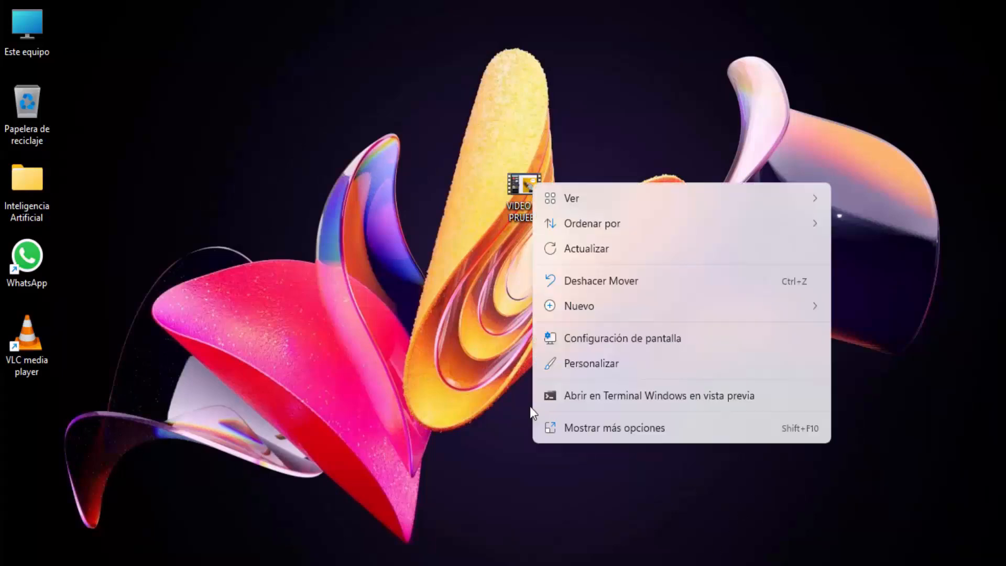
pyautogui.moveTo(642, 310)
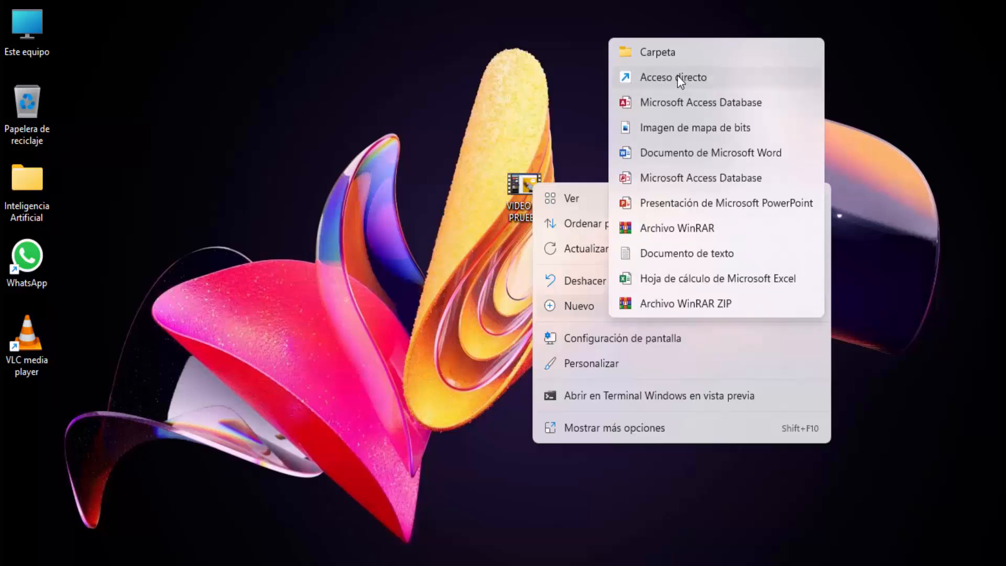
pyautogui.click(663, 51)
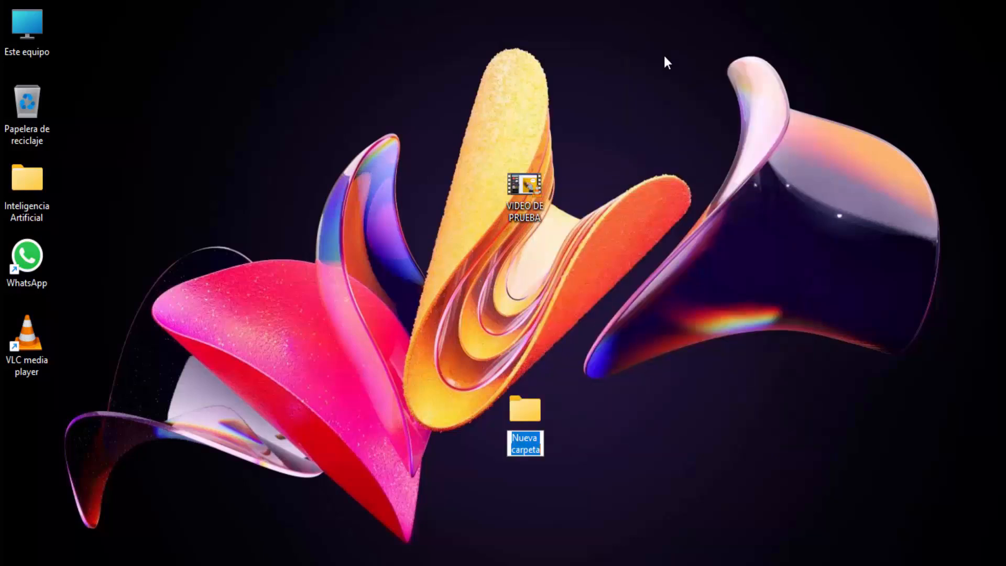
pyautogui.write('video conv')
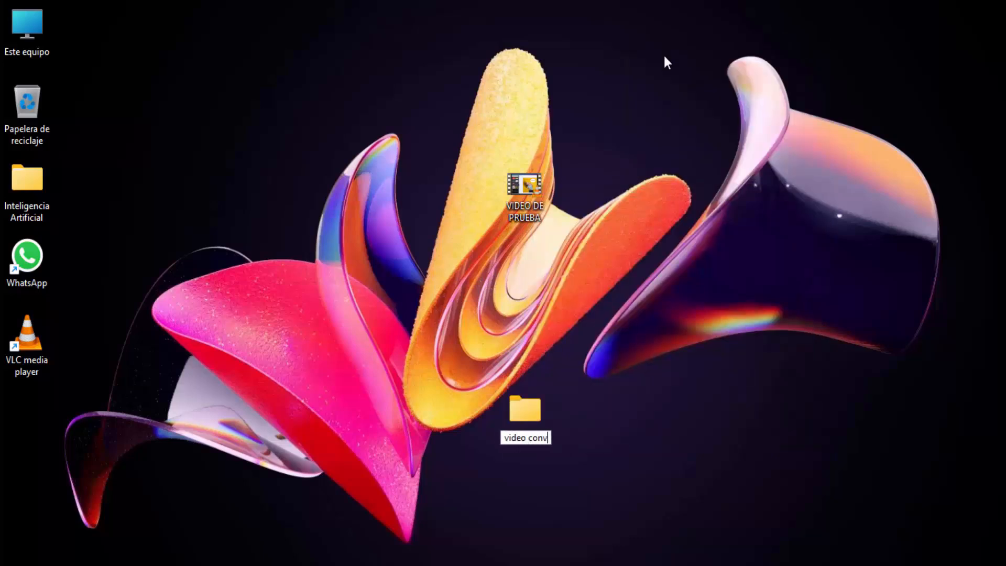
pyautogui.write('ertido')
pyautogui.press('Return')
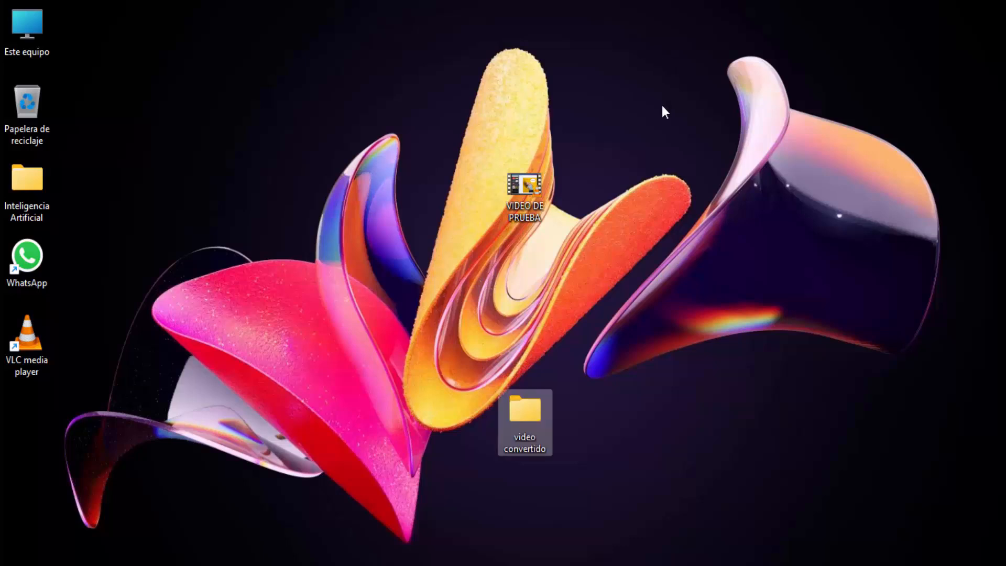
# Place the video convertido folder and the VIDEO DE PRUEBA file next to each other on the desktop.
pyautogui.moveTo(541, 426); pyautogui.dragTo(314, 147)
pyautogui.moveTo(524, 192); pyautogui.dragTo(383, 110)
pyautogui.click(763, 475)
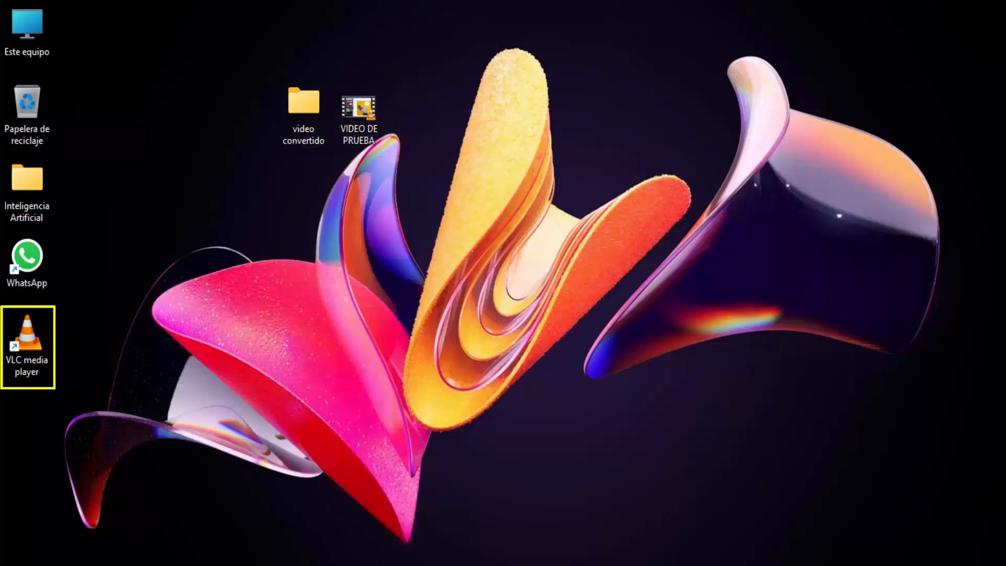
# Launch VLC media player as administrator and open its media conversion dialog.
pyautogui.rightClick(42, 340)
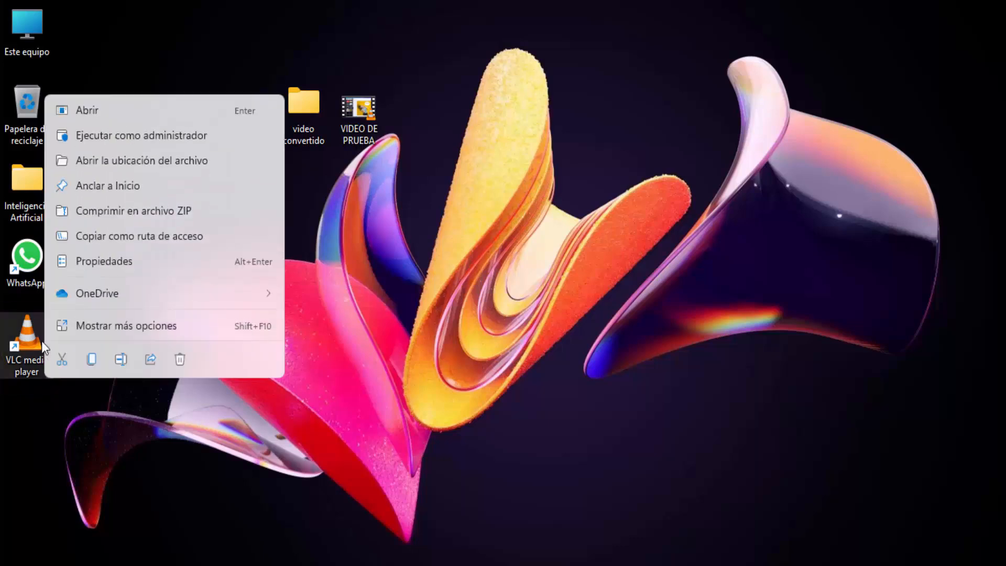
pyautogui.click(121, 138)
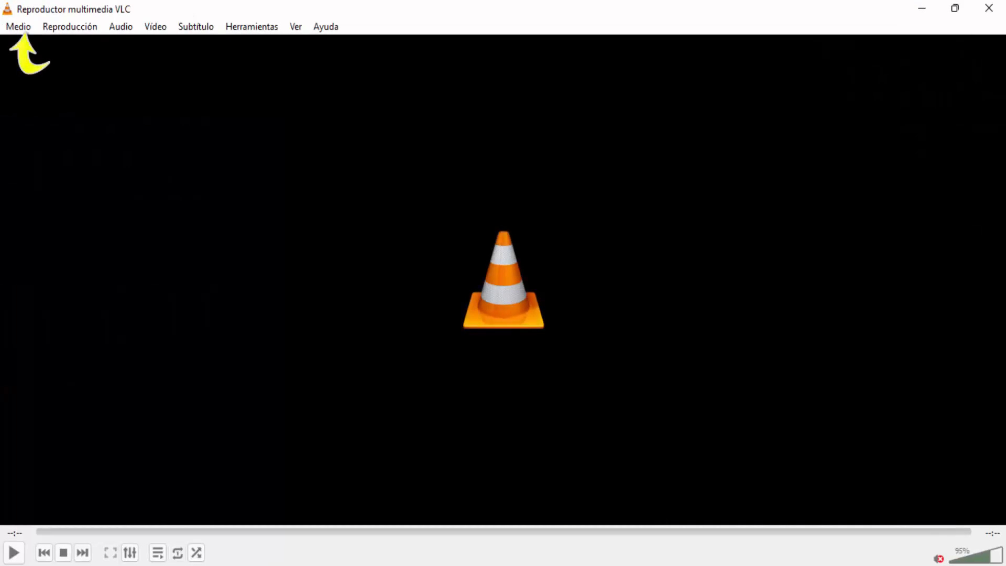
pyautogui.click(17, 27)
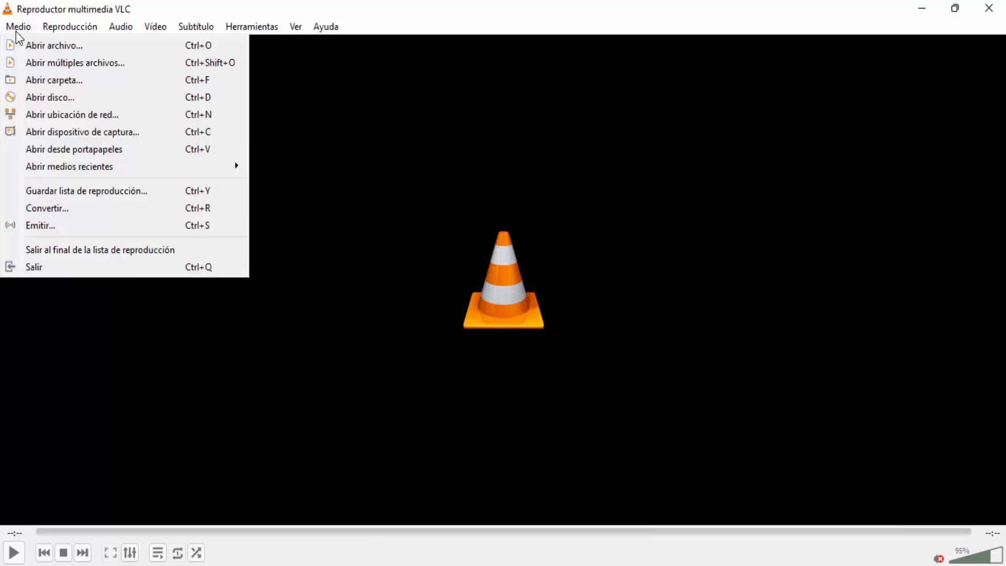
pyautogui.click(105, 208)
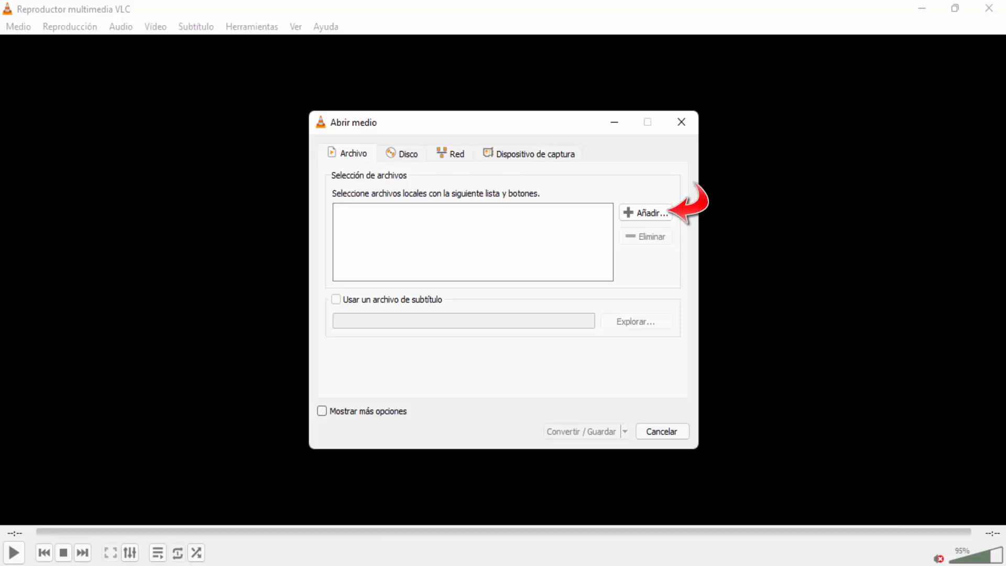
# Add the desktop file VIDEO DE PRUEBA as the source and proceed to the conversion settings.
pyautogui.click(654, 214)
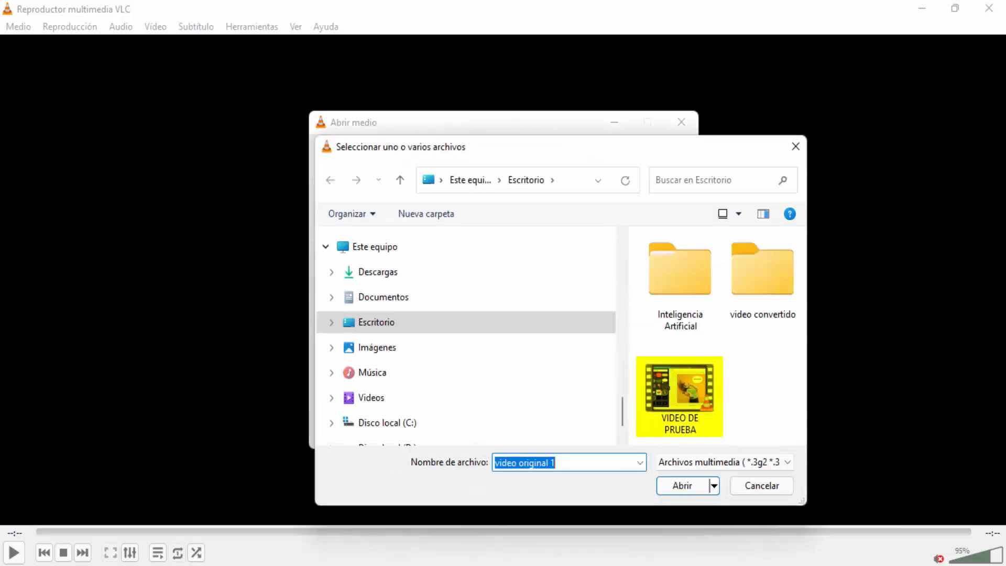
pyautogui.click(679, 410)
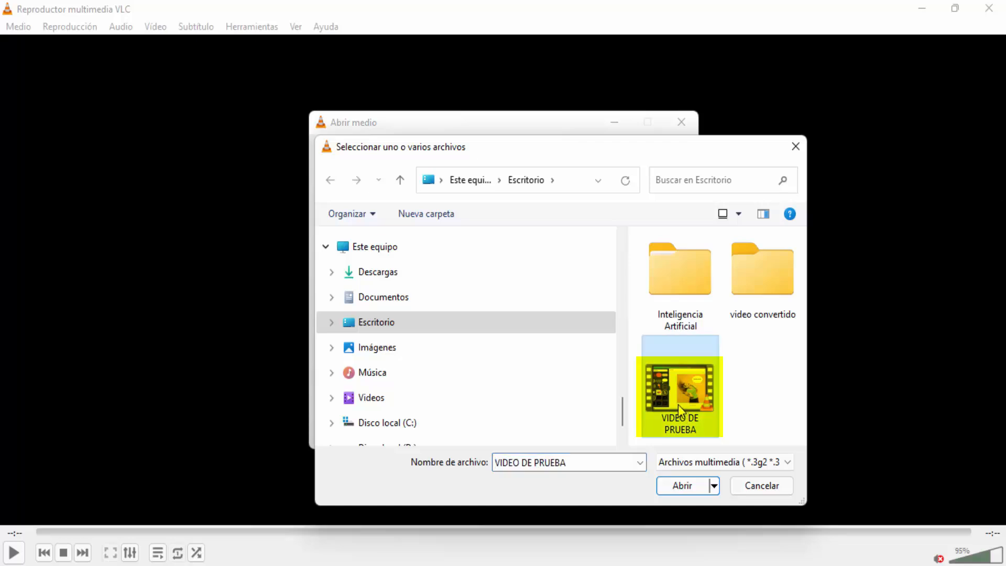
pyautogui.click(691, 487)
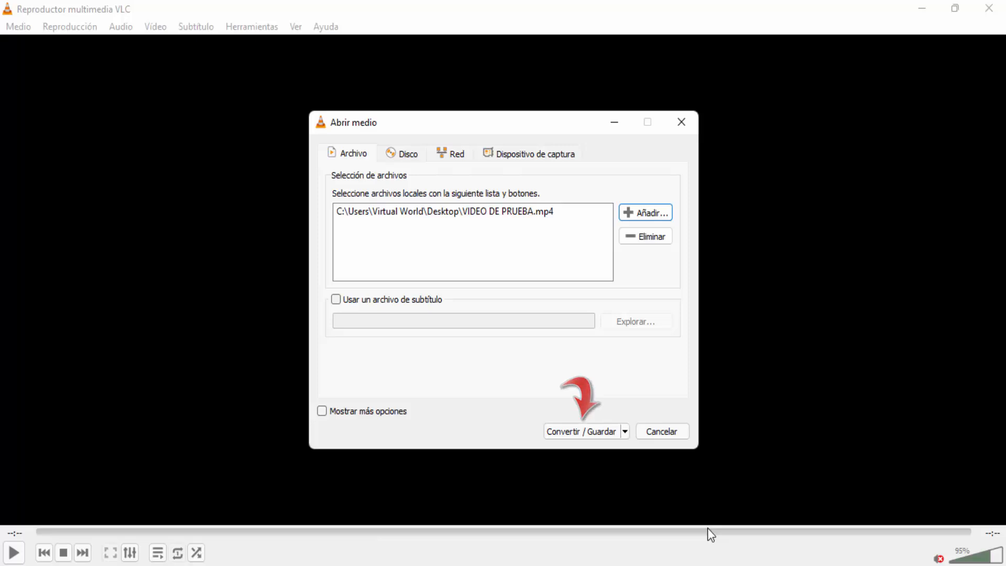
pyautogui.click(597, 441)
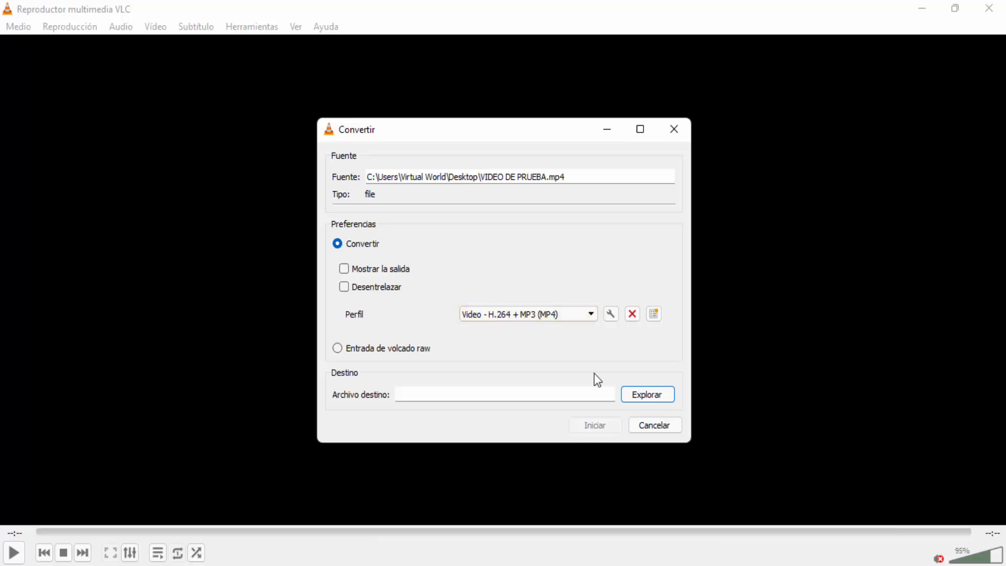
# Look through the conversion profiles and choose Video - H.264 + MP3 (MP4).
pyautogui.click(594, 313)
pyautogui.scroll(-1, 592, 359)
pyautogui.scroll(-4, 589, 354)
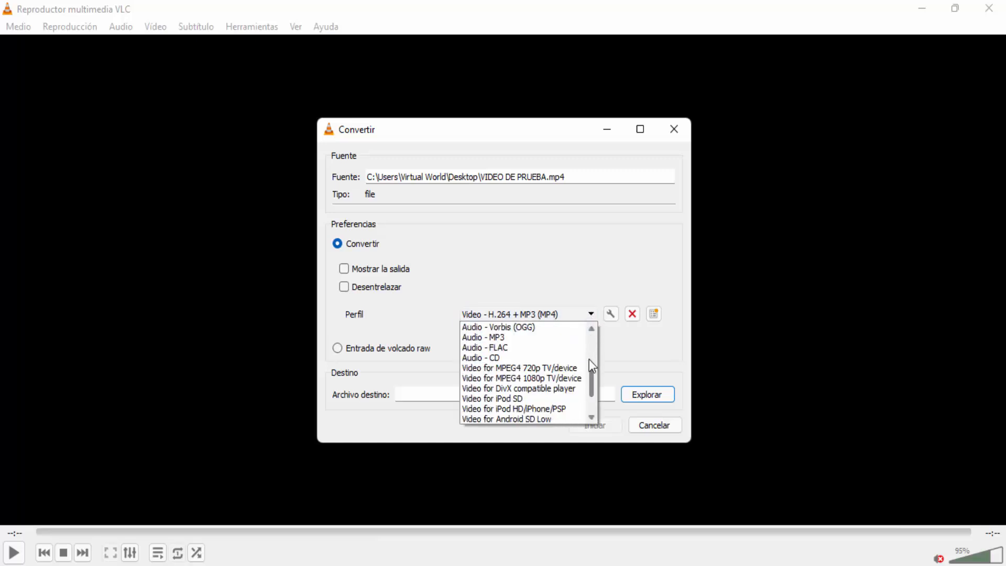
pyautogui.scroll(2, 584, 404)
pyautogui.scroll(3, 586, 401)
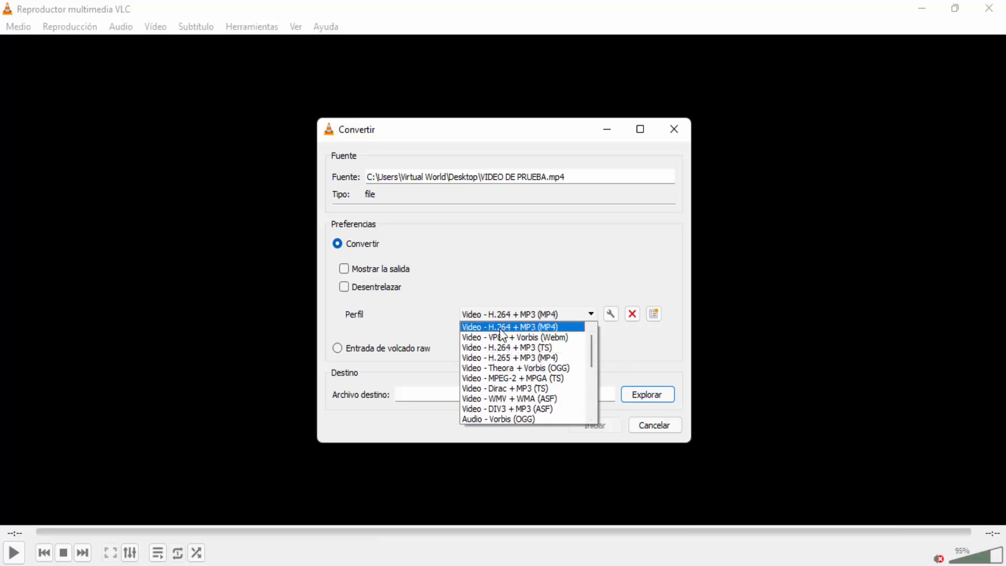
pyautogui.click(502, 332)
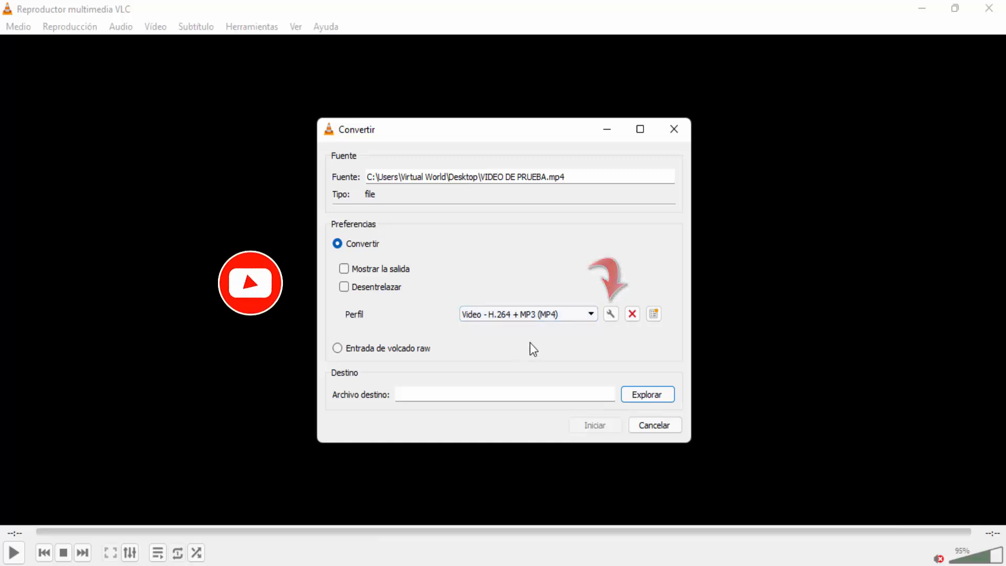
# Edit the selected profile's video codec parameters and set the bit rate to 500 kb/s.
pyautogui.click(611, 314)
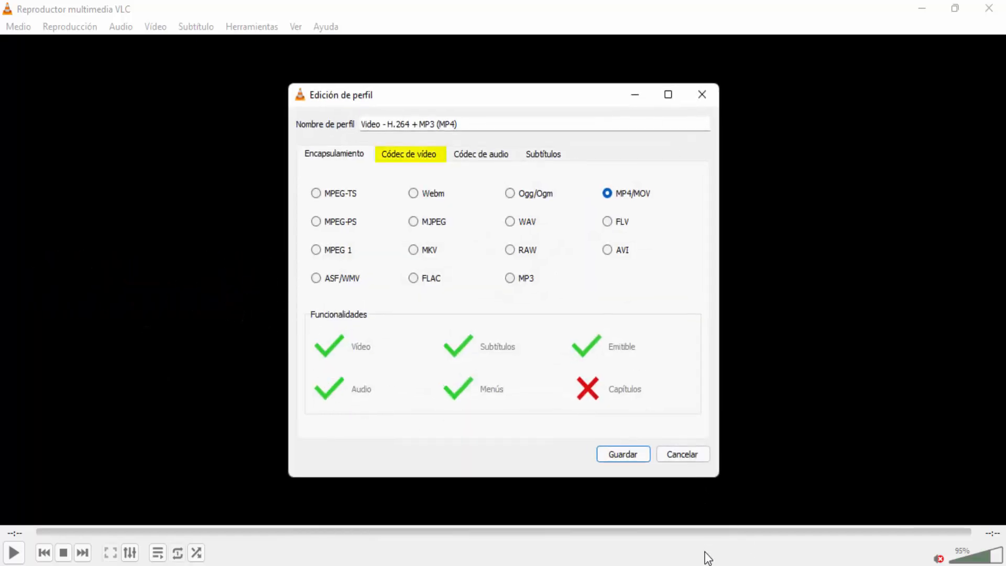
pyautogui.click(420, 158)
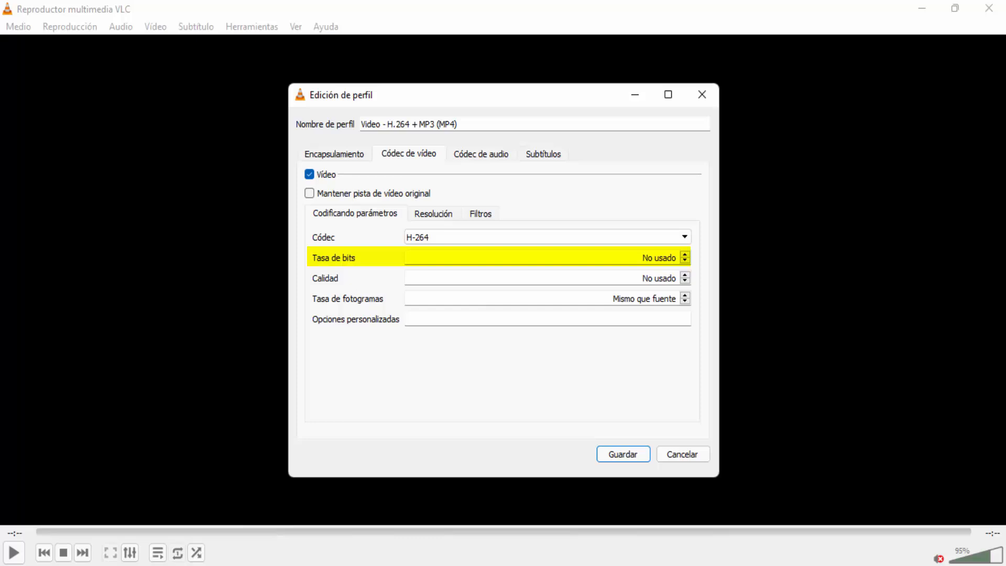
pyautogui.moveTo(647, 256); pyautogui.dragTo(697, 253)
pyautogui.write('1500')
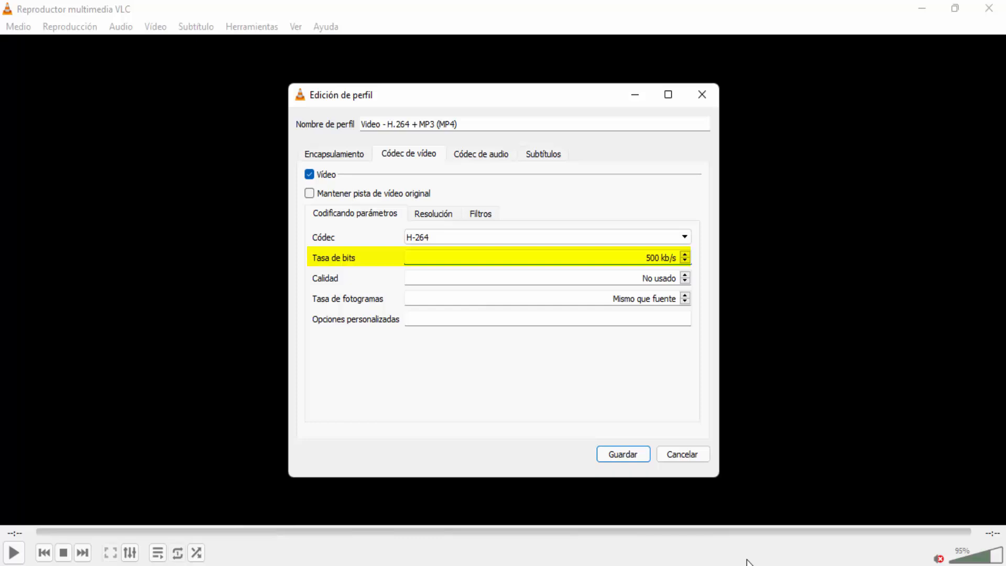
pyautogui.press('Up')
pyautogui.press('Up')
pyautogui.press('Up')
pyautogui.moveTo(648, 261); pyautogui.dragTo(641, 261)
pyautogui.press('BackSpace')
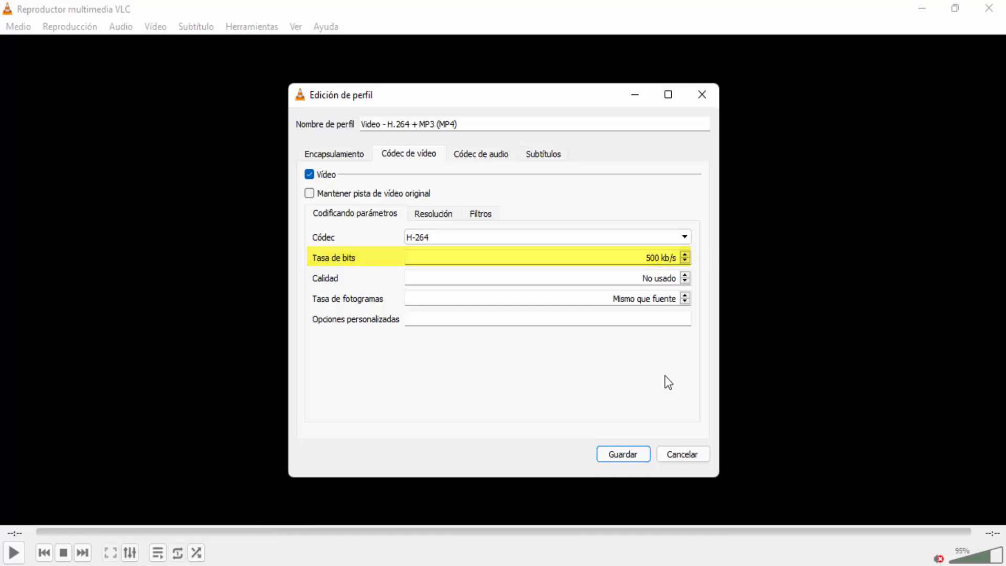
# Review the resolution scale, frame size and filter options of the profile's video codec.
pyautogui.click(432, 214)
pyautogui.doubleClick(387, 262)
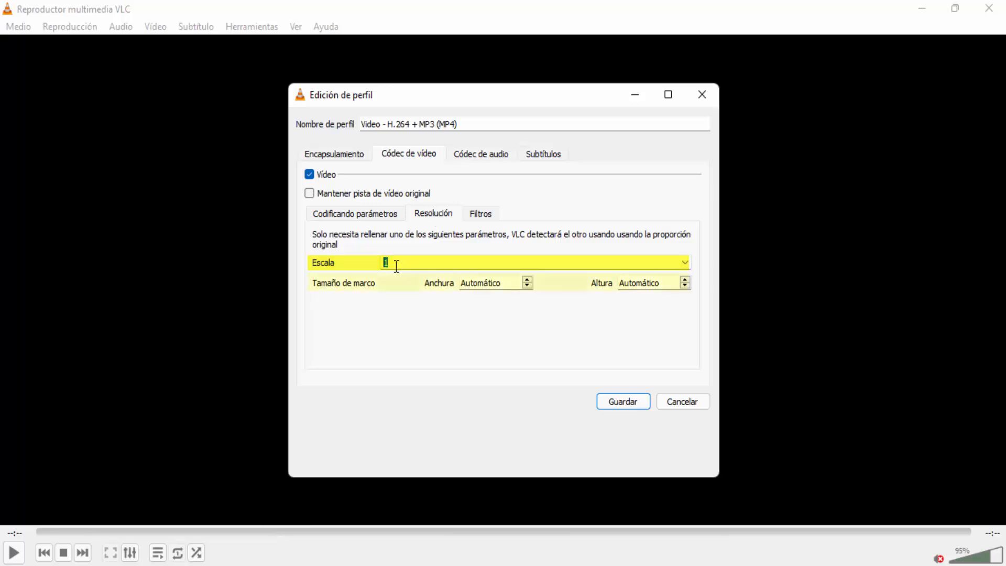
pyautogui.click(404, 285)
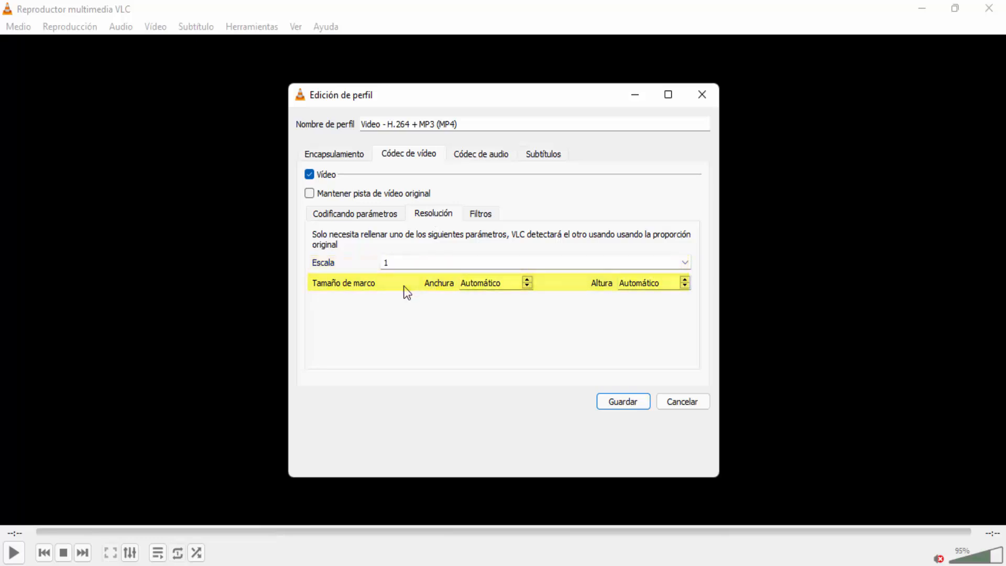
pyautogui.click(487, 216)
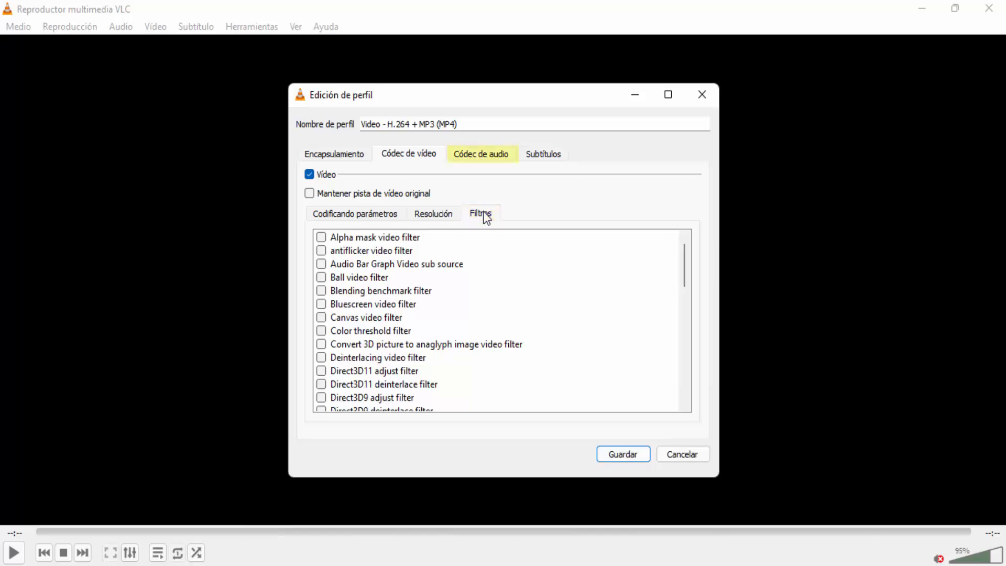
# Choose MP3 as the profile's audio codec, leave the option to keep the original audio track off, and save the profile.
pyautogui.click(479, 157)
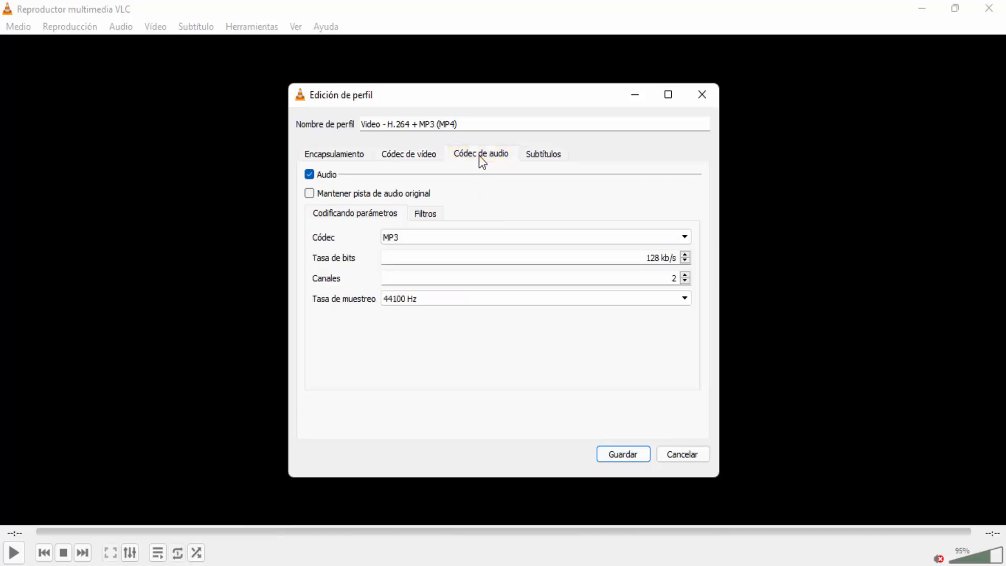
pyautogui.click(425, 242)
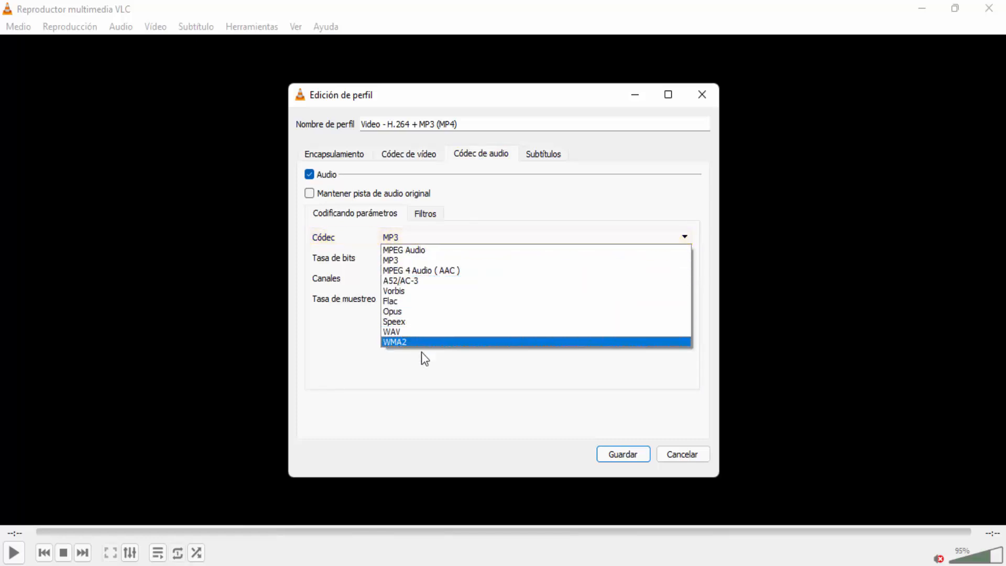
pyautogui.click(412, 260)
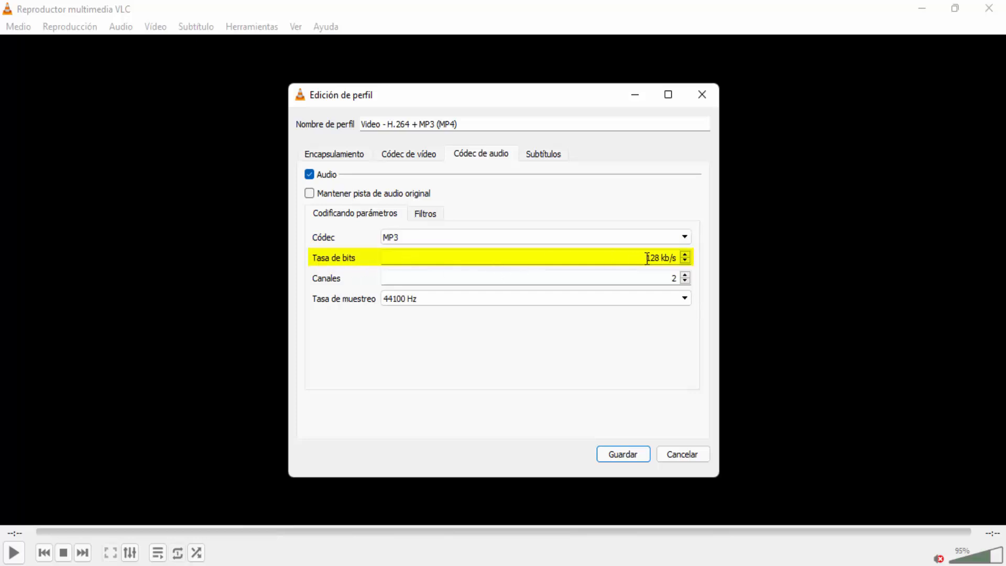
pyautogui.moveTo(659, 258); pyautogui.dragTo(624, 258)
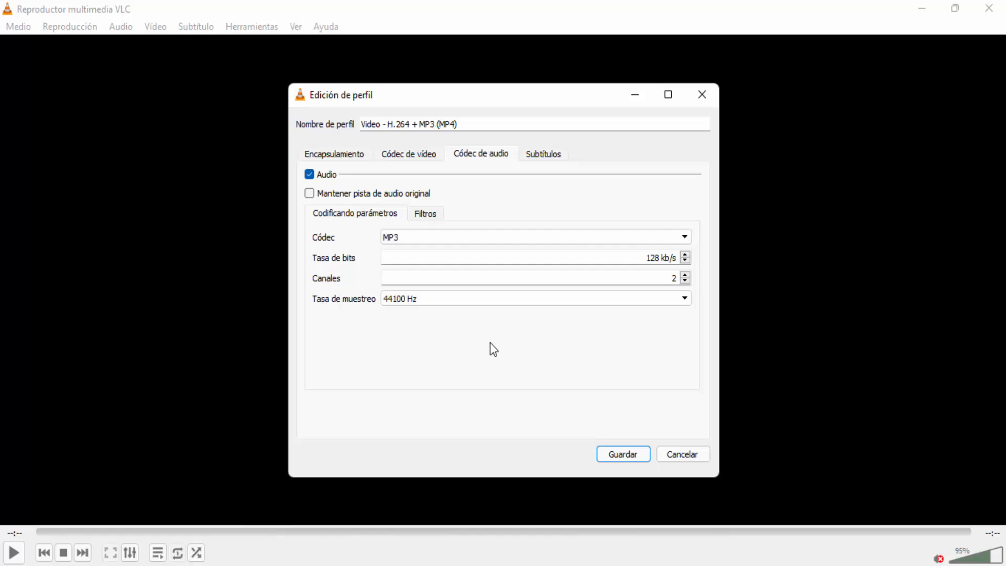
pyautogui.click(310, 194)
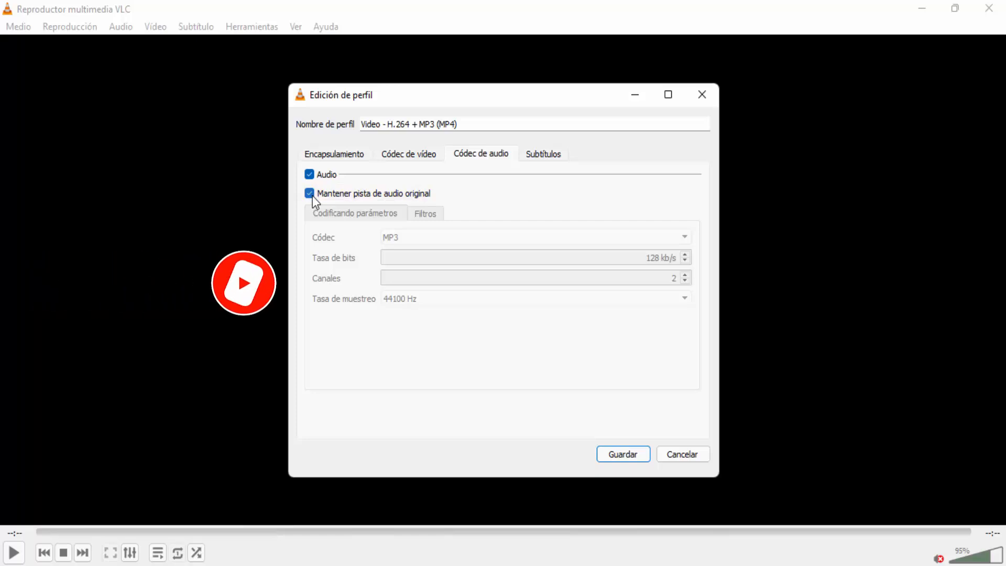
pyautogui.click(312, 195)
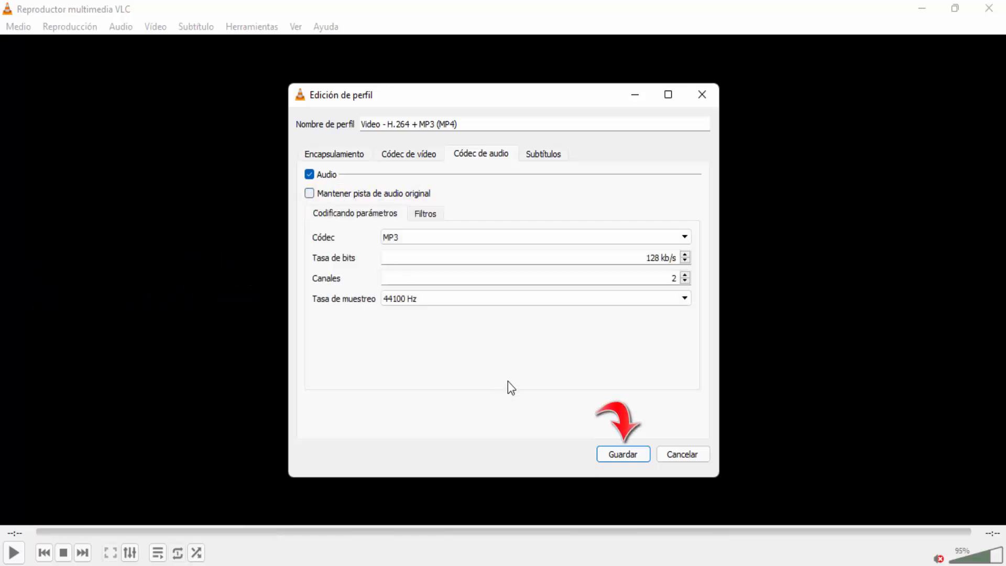
pyautogui.click(618, 455)
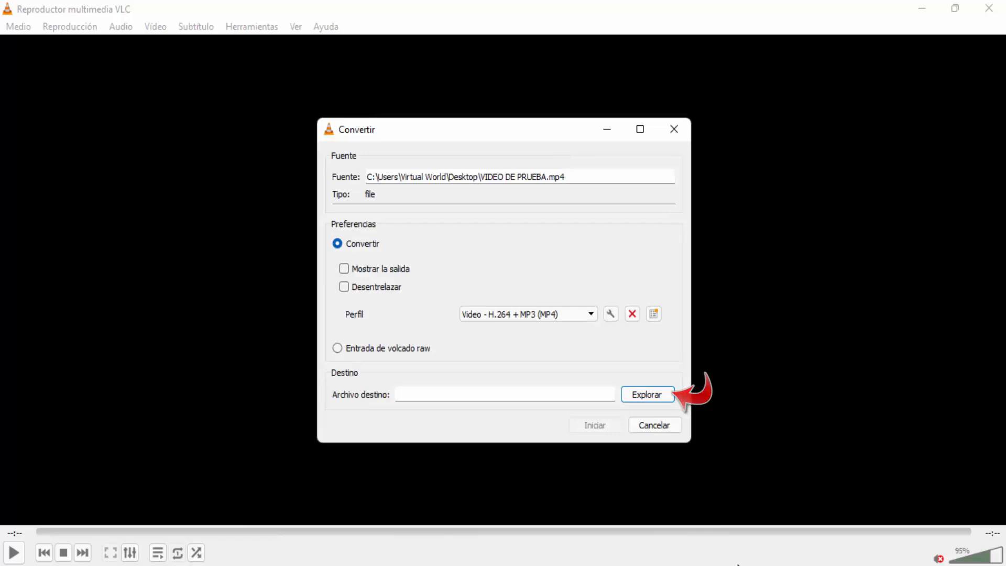
# Set the destination file to VIDEO DE PRUEBA in the desktop folder video convertido.
pyautogui.click(660, 399)
pyautogui.moveTo(659, 396); pyautogui.dragTo(427, 282)
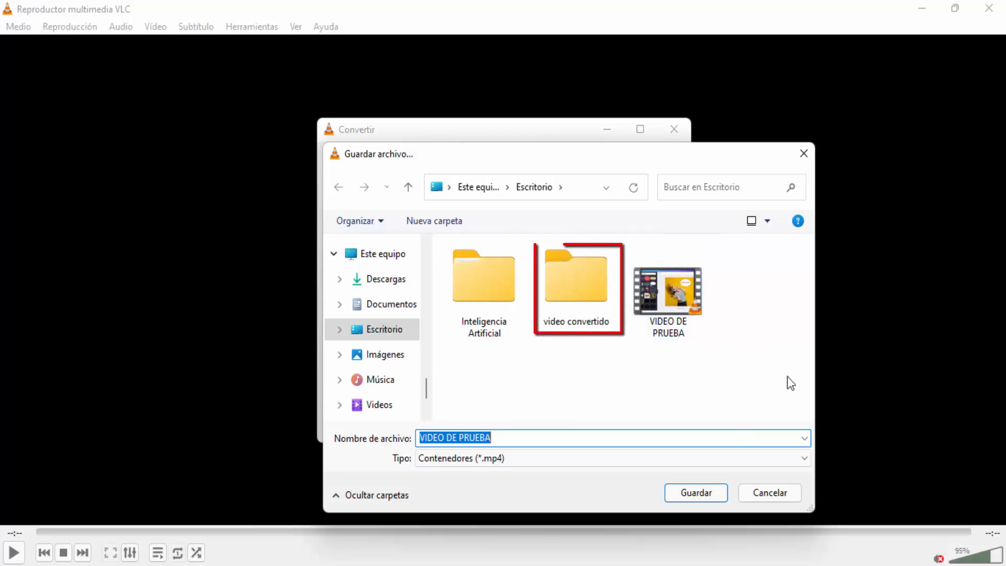
pyautogui.click(576, 278)
pyautogui.click(692, 496)
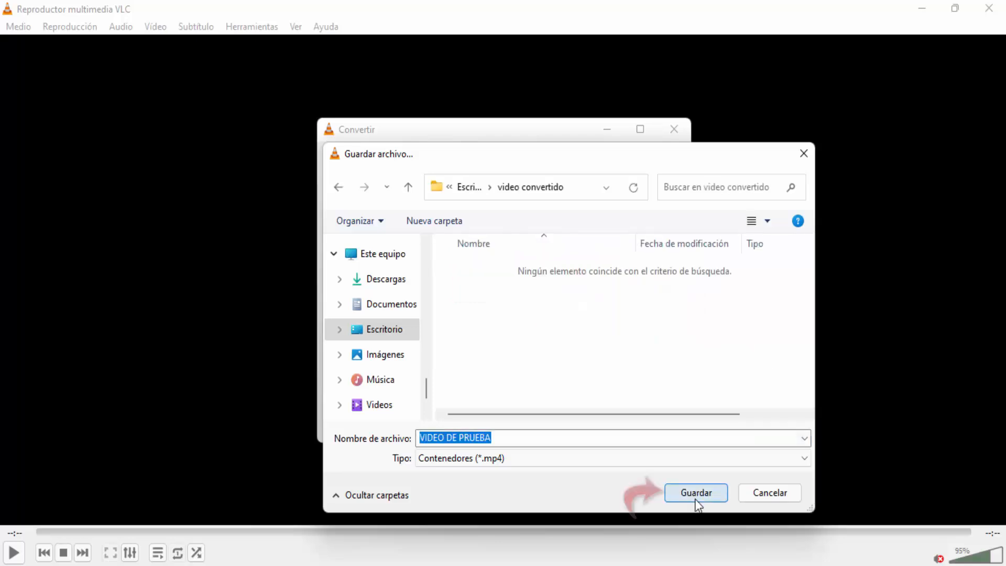
pyautogui.click(695, 499)
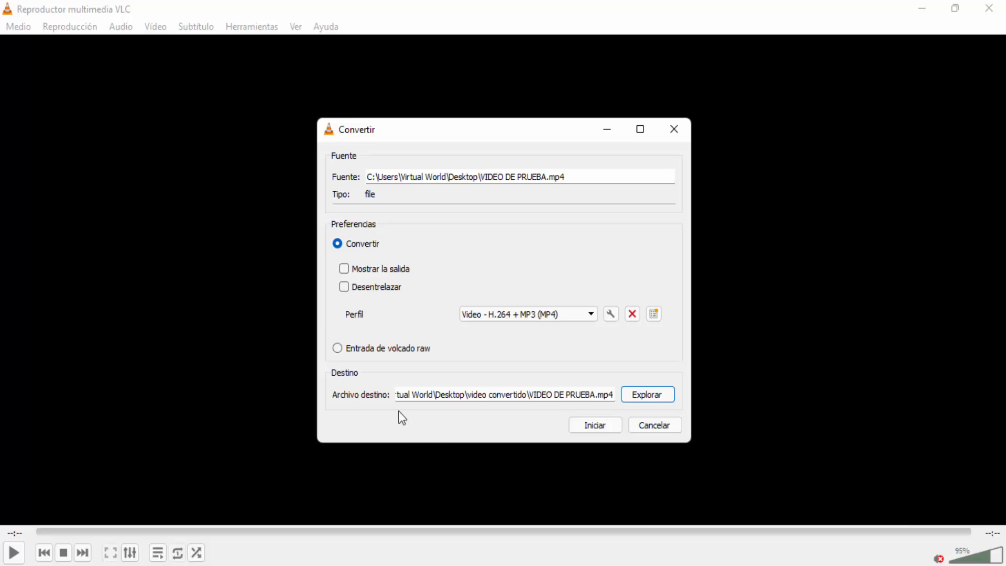
# Start the conversion, dismiss the overwrite question and close the player.
pyautogui.click(596, 429)
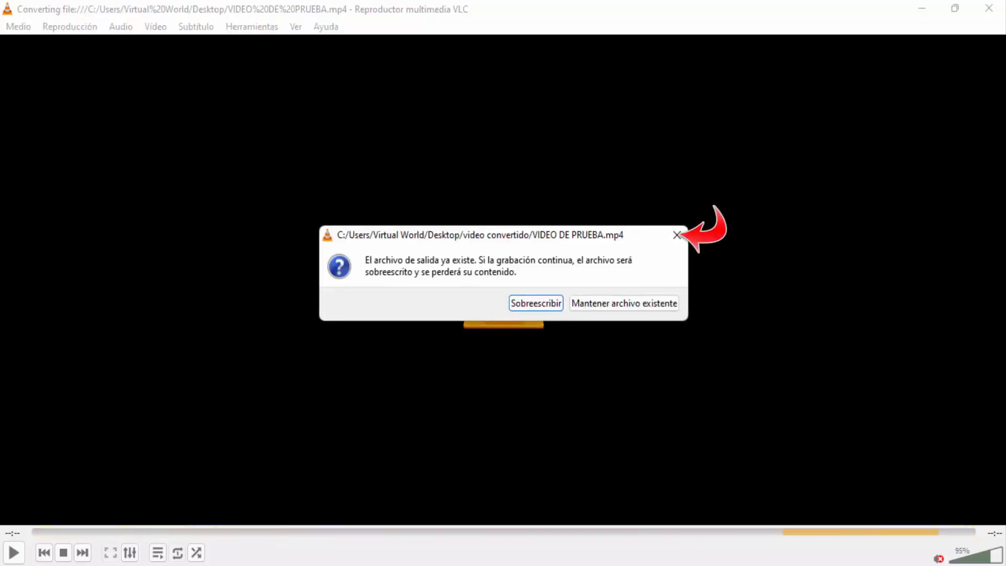
pyautogui.click(683, 236)
pyautogui.click(989, 8)
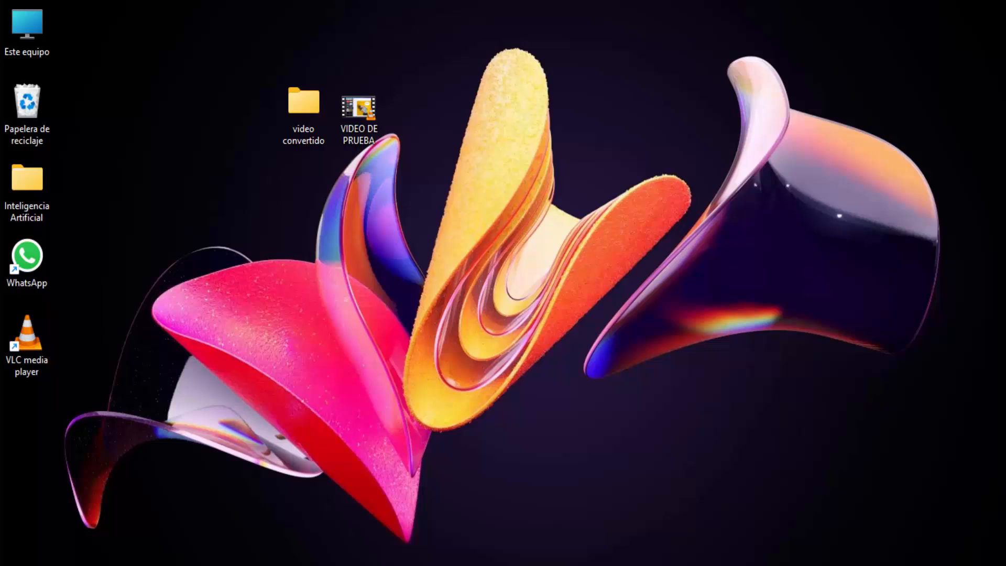
# Open the desktop folder video convertido and rename its video as VIDEO DE PRUEBA 1.
pyautogui.doubleClick(303, 118)
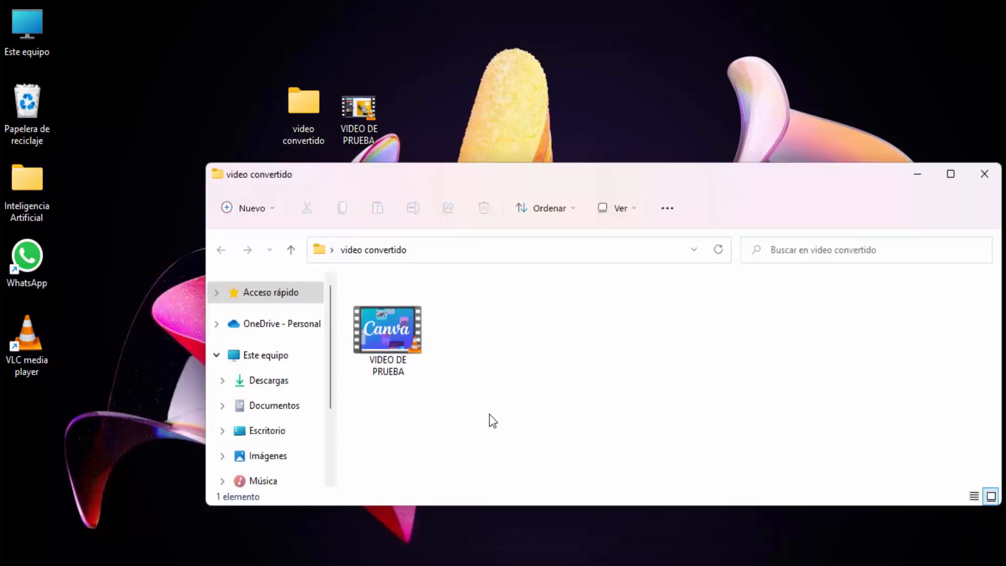
pyautogui.rightClick(407, 366)
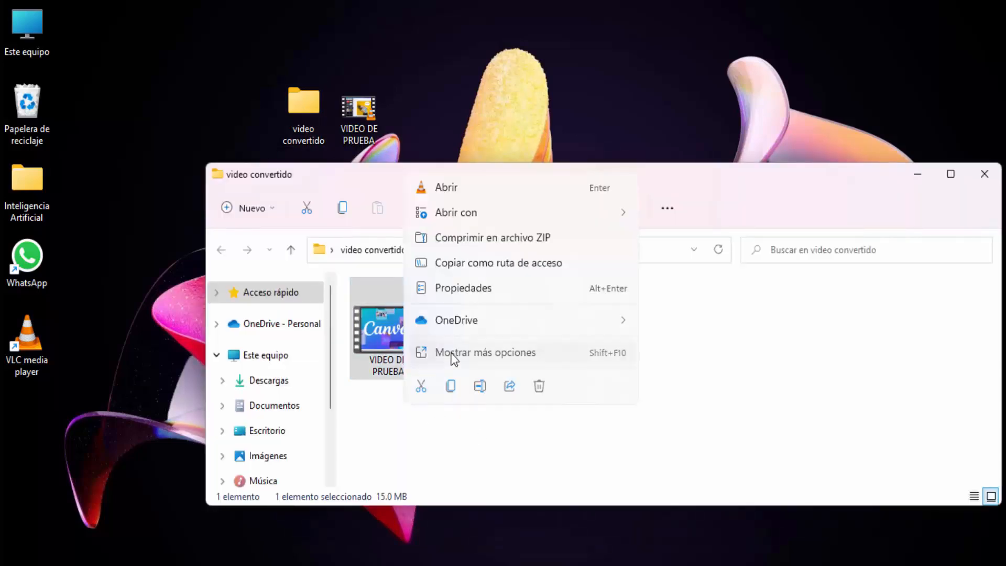
pyautogui.click(451, 354)
pyautogui.click(535, 530)
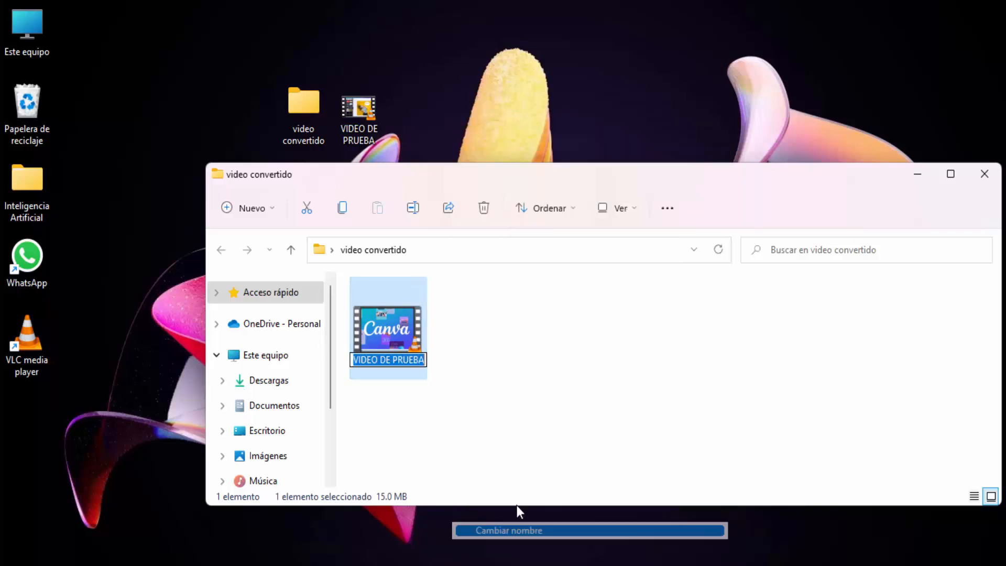
pyautogui.click(425, 361)
pyautogui.write('1')
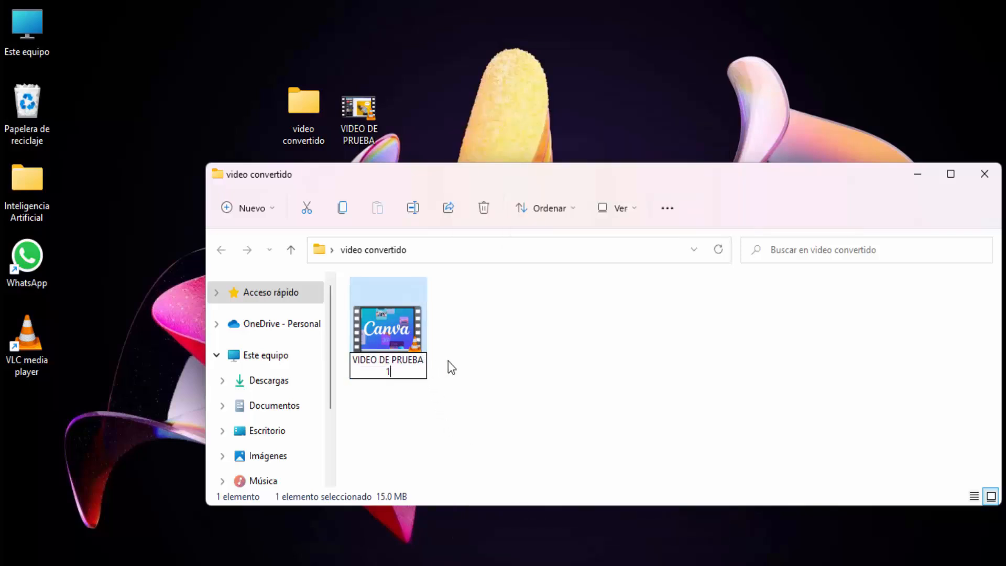
pyautogui.press('Return')
pyautogui.click(634, 390)
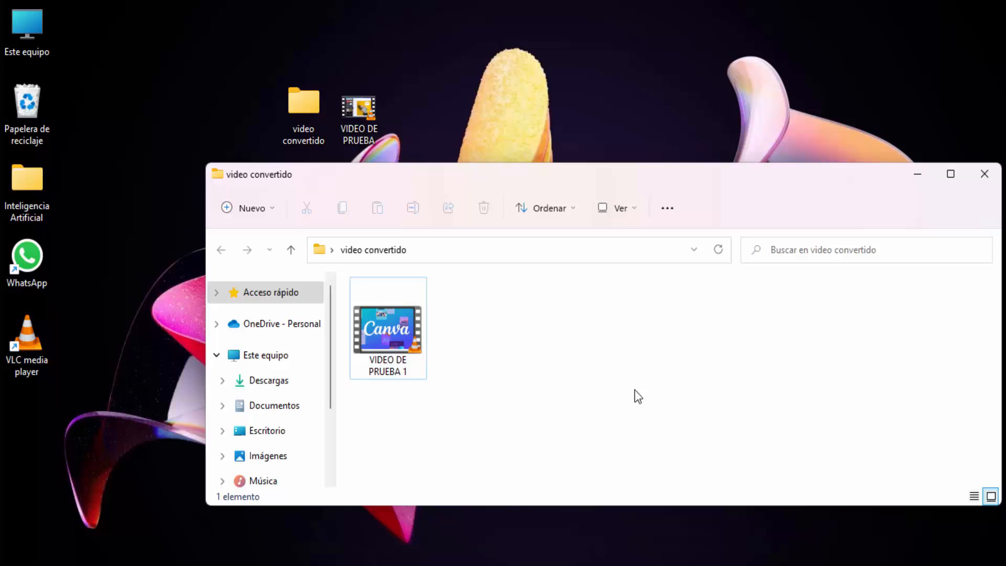
# Move VIDEO DE PRUEBA 1 from the folder to the desktop and close the folder window.
pyautogui.click(408, 347)
pyautogui.moveTo(463, 123); pyautogui.dragTo(432, 104)
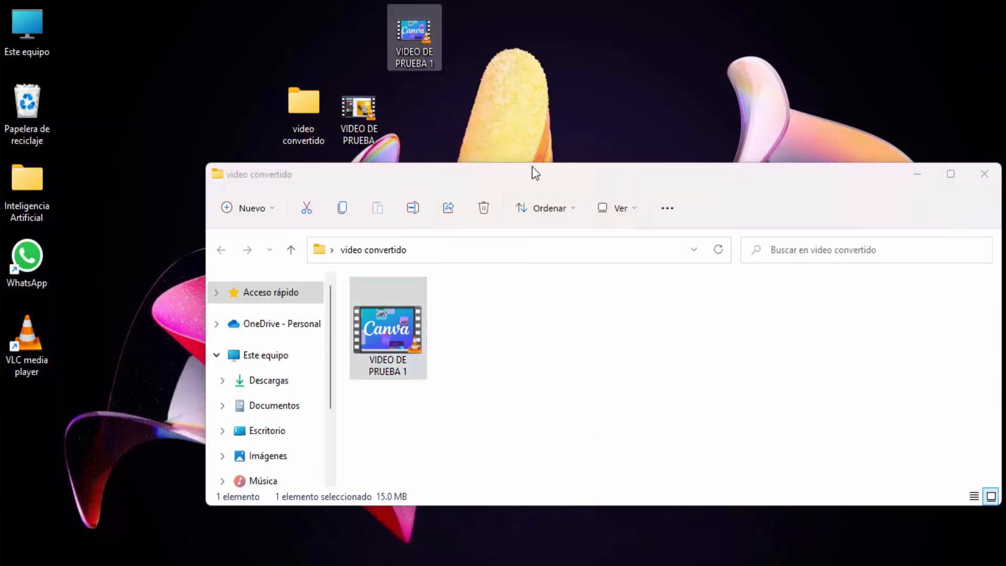
pyautogui.click(979, 179)
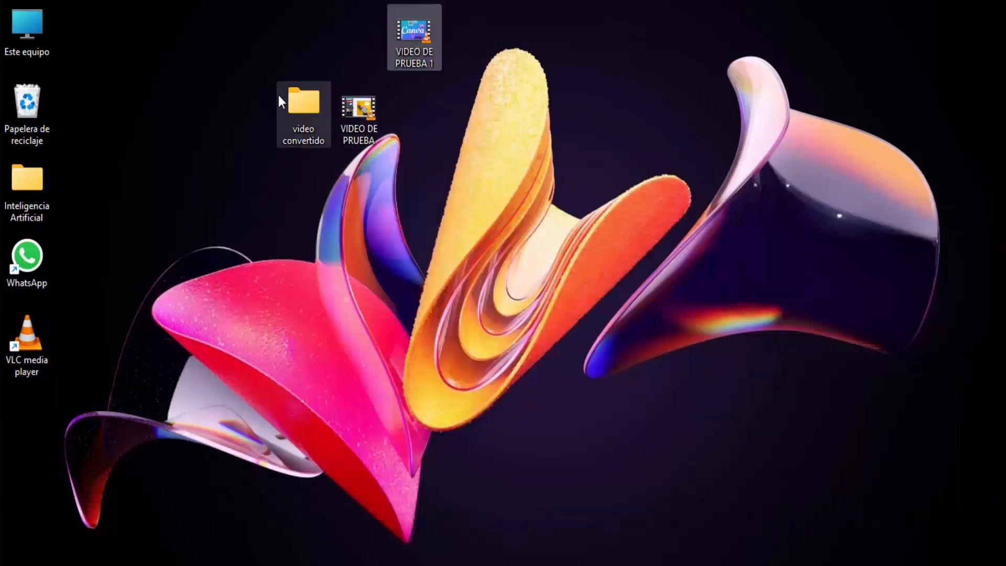
# Delete the video convertido folder and place VIDEO DE PRUEBA 1 beside the original video on the desktop.
pyautogui.moveTo(263, 45); pyautogui.dragTo(296, 130)
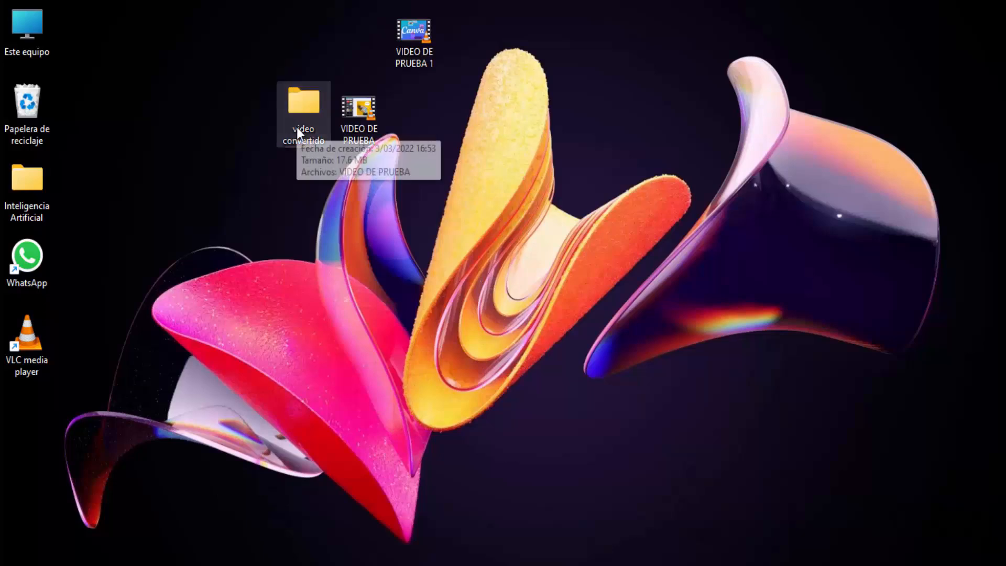
pyautogui.press('Delete')
pyautogui.moveTo(416, 48); pyautogui.dragTo(249, 115)
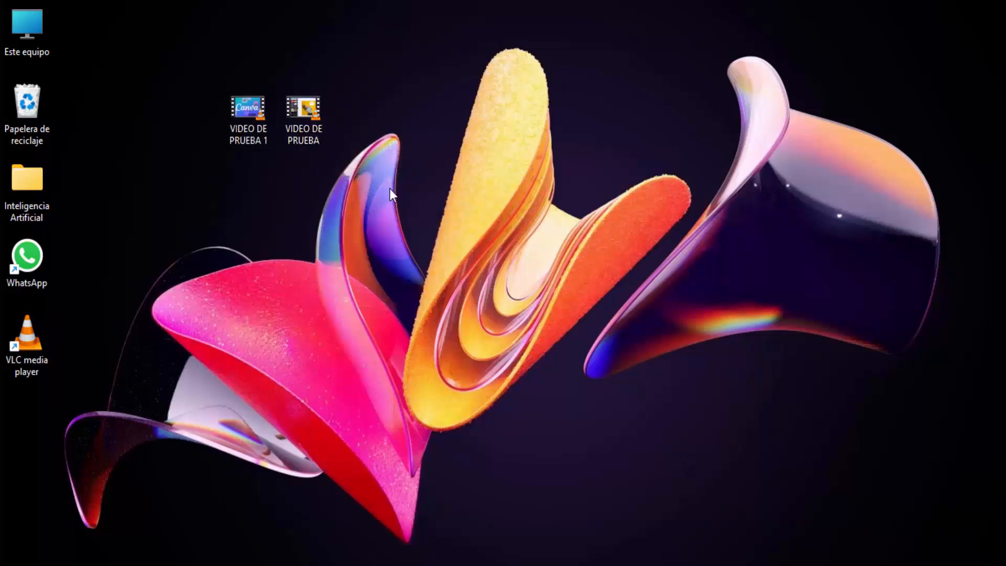
# Show the properties of the original VIDEO DE PRUEBA to check its file size.
pyautogui.rightClick(310, 137)
pyautogui.click(410, 355)
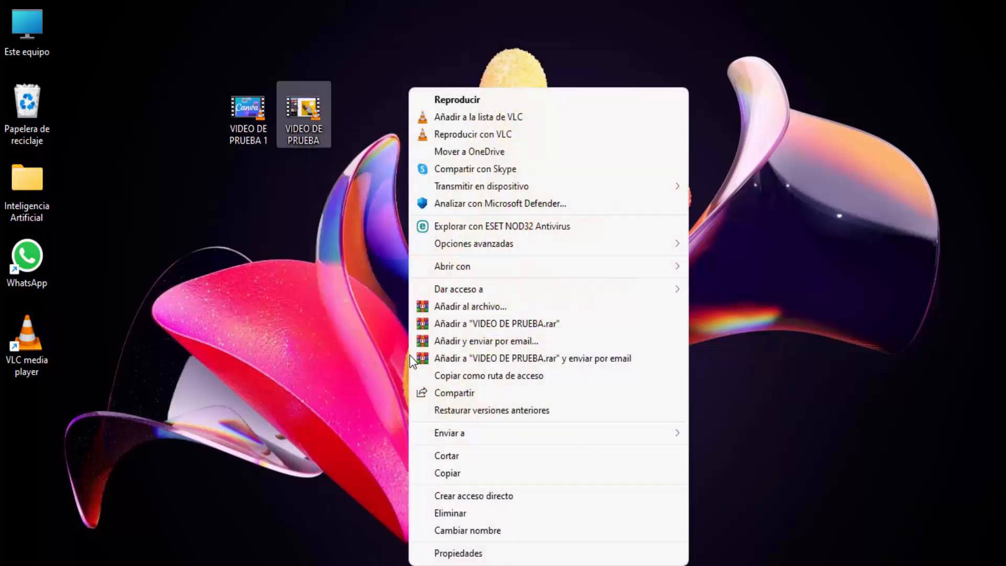
pyautogui.click(435, 550)
pyautogui.moveTo(368, 153); pyautogui.dragTo(372, 104)
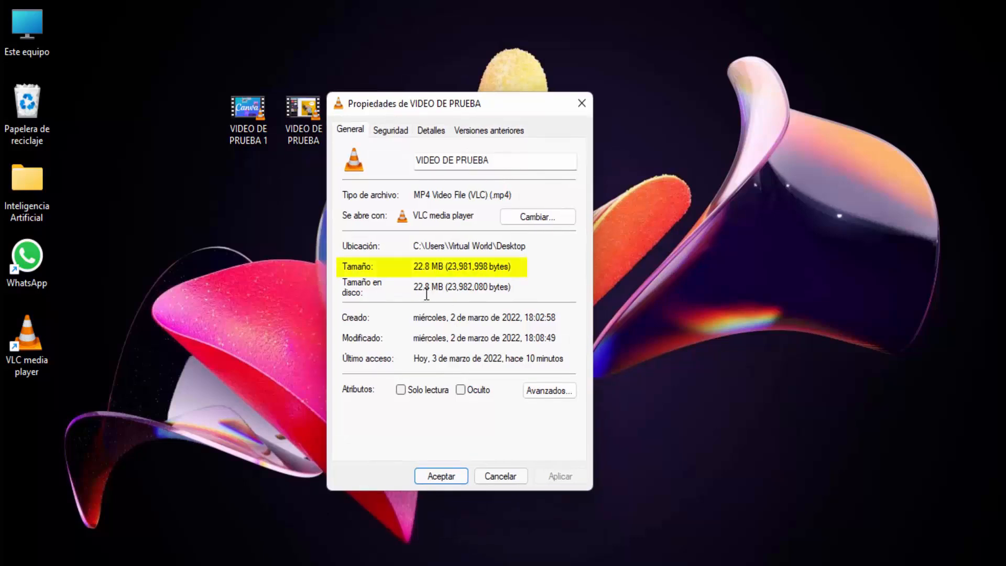
# Show the properties of VIDEO DE PRUEBA 1 and arrange both properties windows side by side to compare file sizes.
pyautogui.click(246, 134)
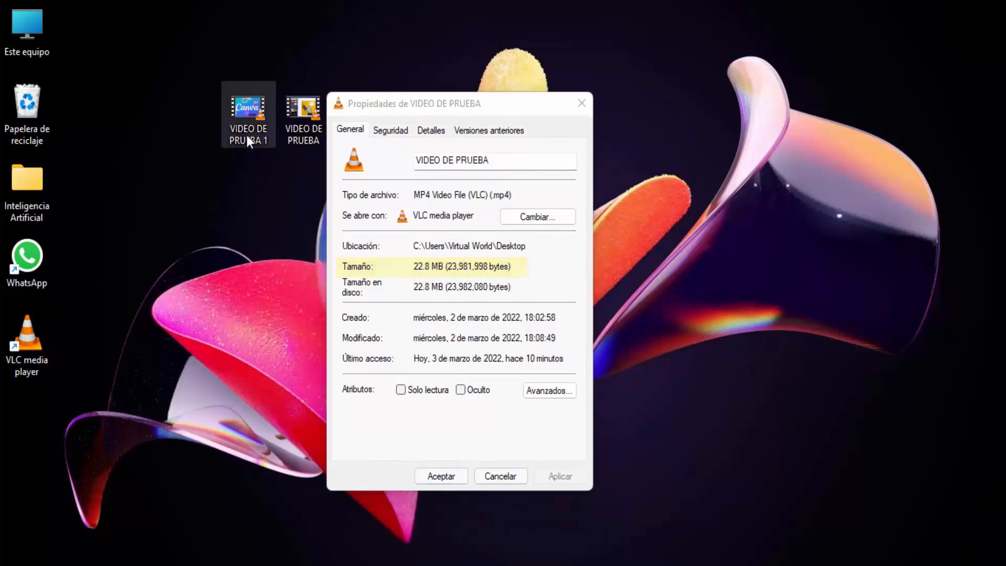
pyautogui.rightClick(247, 134)
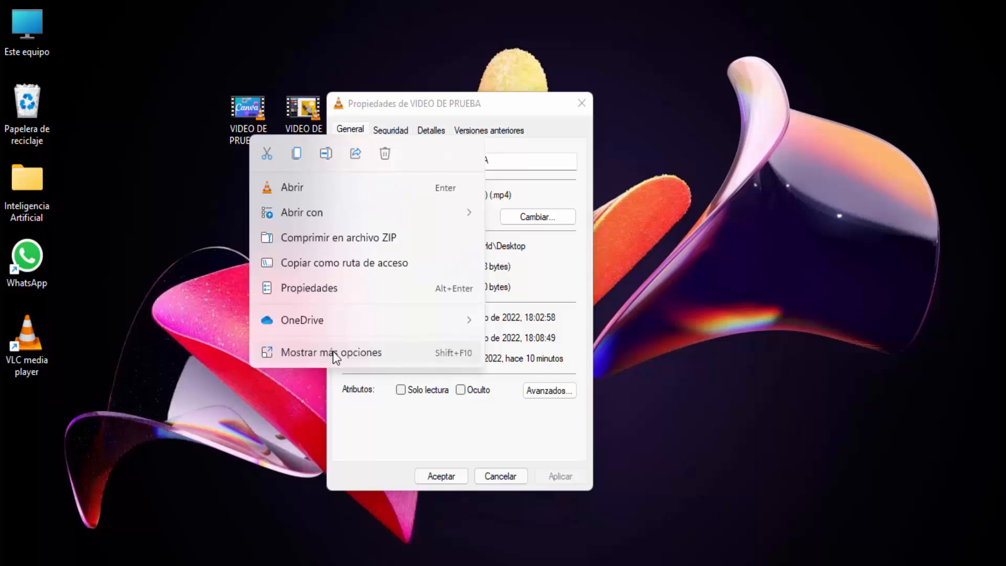
pyautogui.click(333, 351)
pyautogui.click(402, 553)
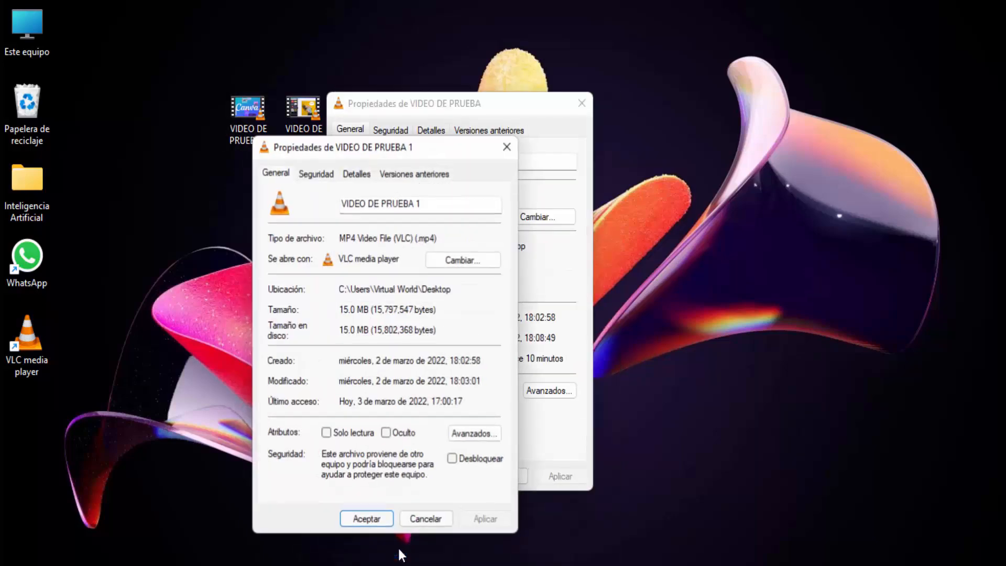
pyautogui.moveTo(360, 153); pyautogui.dragTo(229, 180)
pyautogui.moveTo(429, 104); pyautogui.dragTo(464, 178)
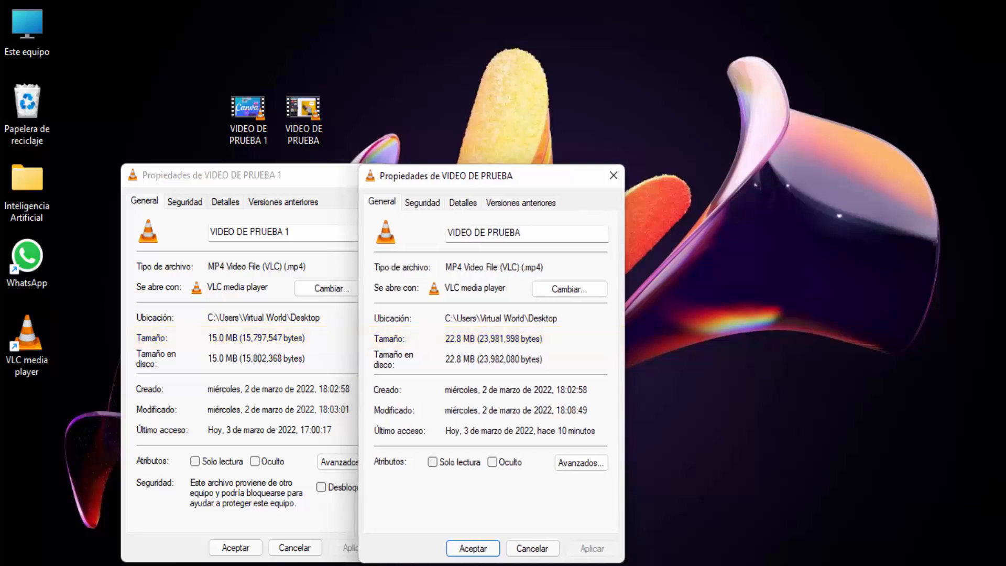
pyautogui.moveTo(464, 180); pyautogui.dragTo(601, 159)
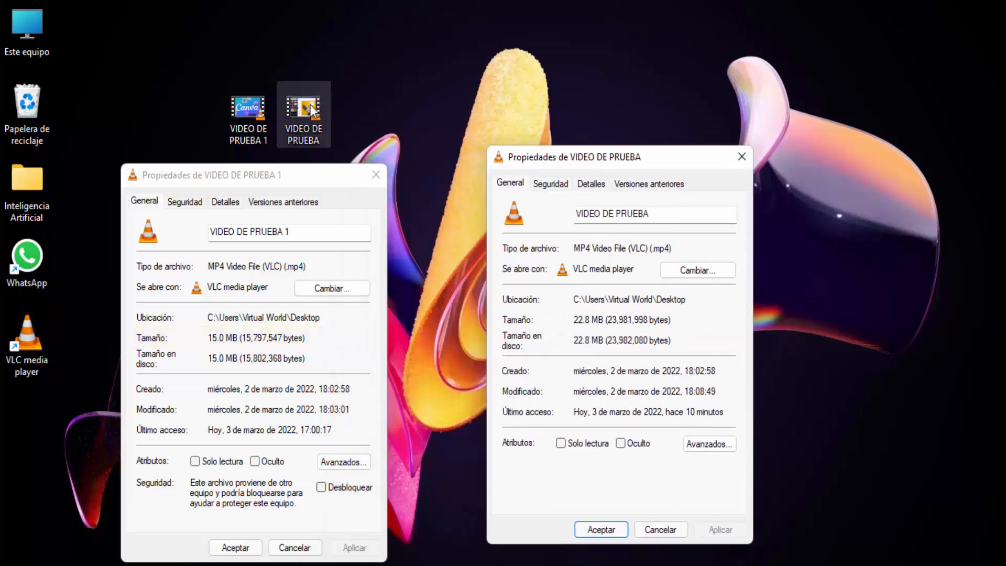
# Move the original video's icon apart on the desktop, then play VIDEO DE PRUEBA 1 in VLC and skip ahead to check its quality.
pyautogui.moveTo(311, 105); pyautogui.dragTo(568, 93)
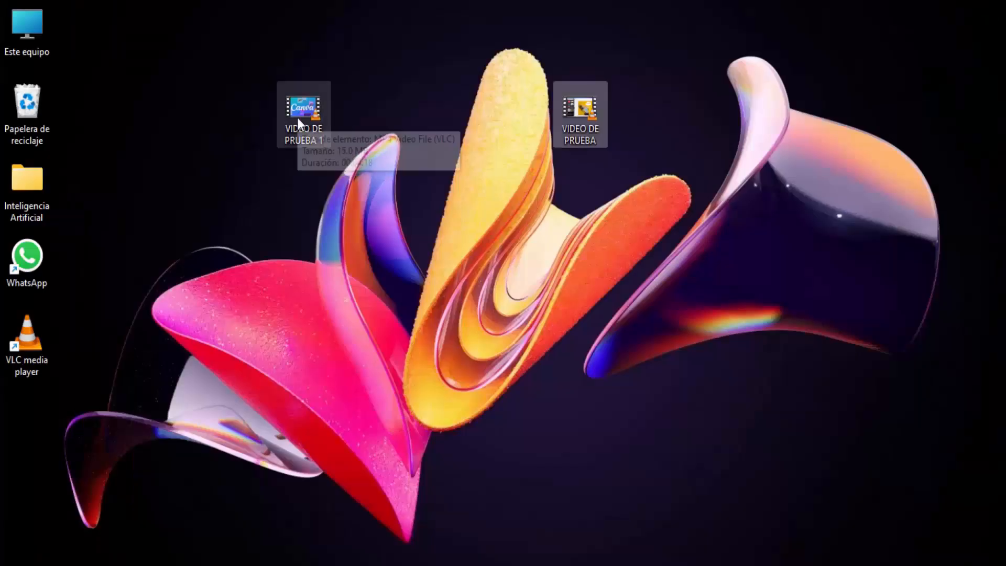
pyautogui.click(299, 119)
pyautogui.doubleClick(297, 117)
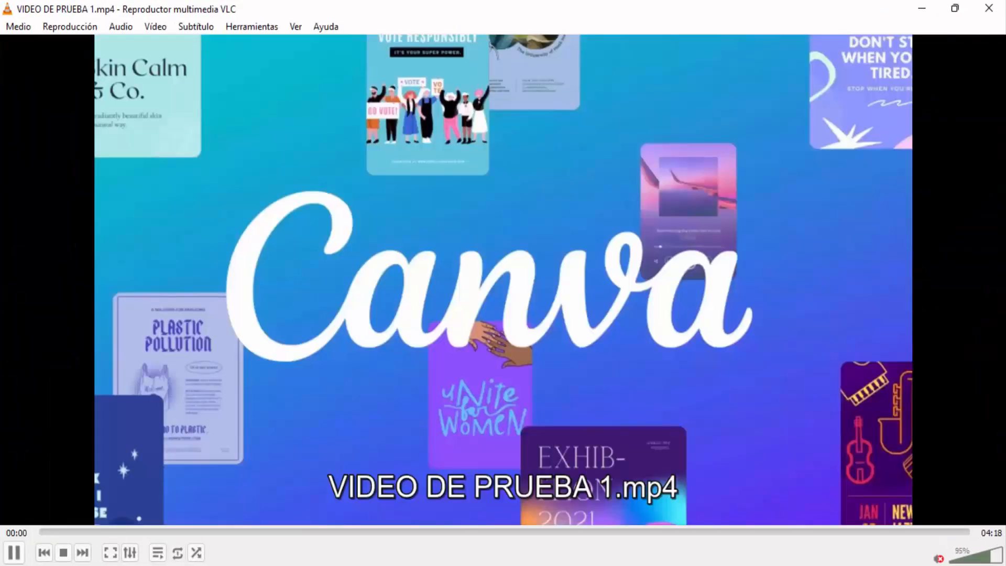
pyautogui.moveTo(90, 531); pyautogui.dragTo(322, 532)
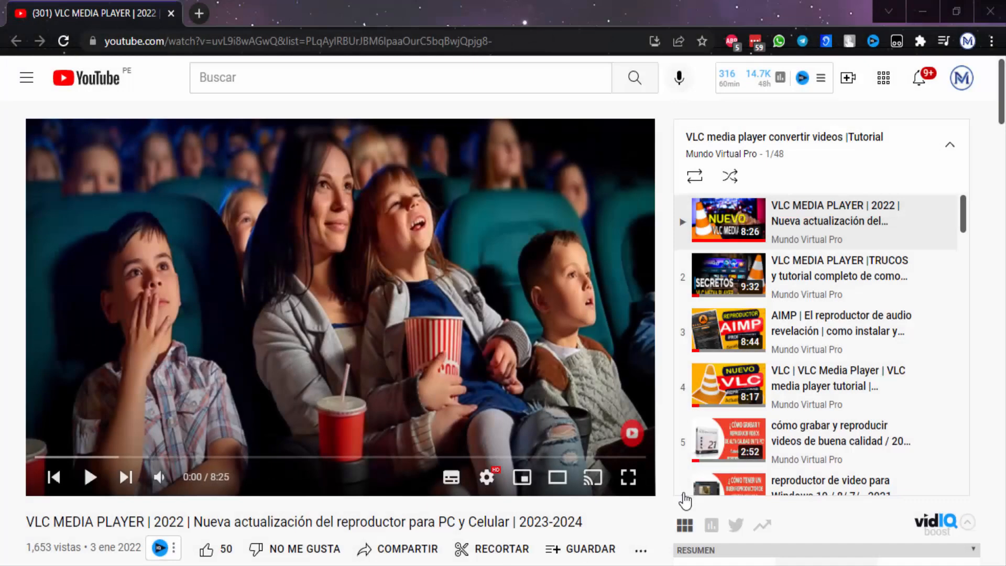
# In YouTube, play the VLC MEDIA PLAYER 2022 video and browse the playlist VLC media player convertir videos.
pyautogui.click(90, 476)
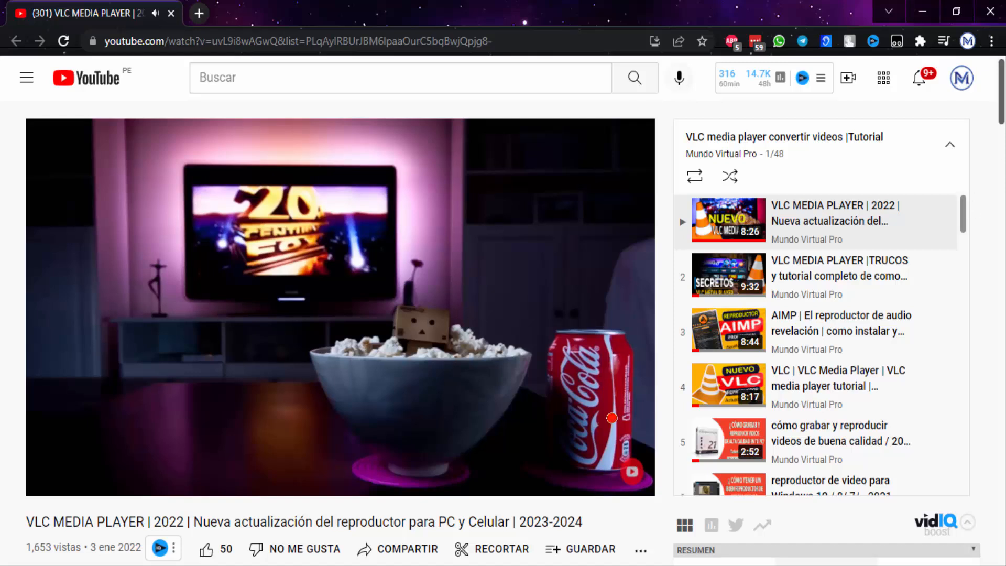
pyautogui.scroll(-1, 968, 205)
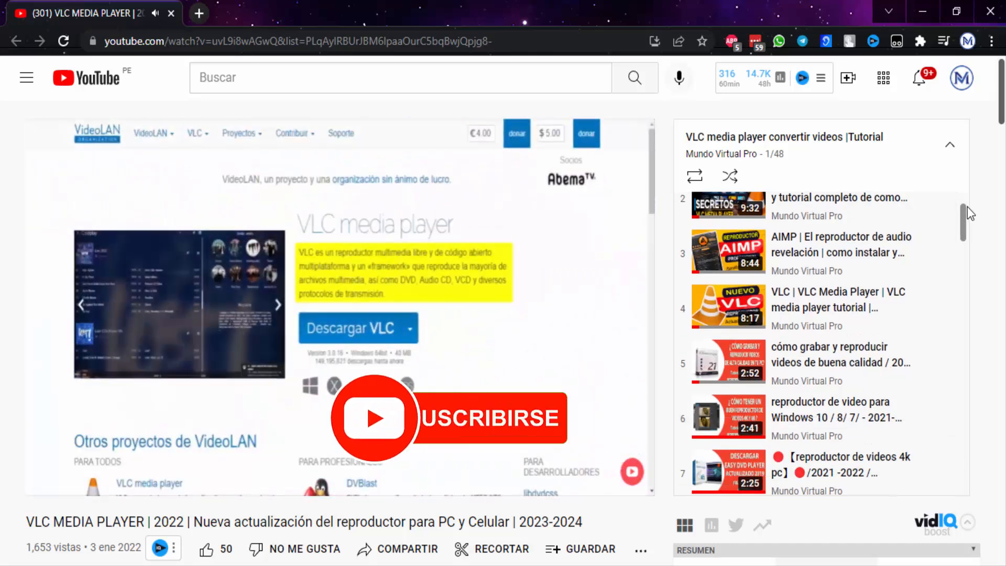
pyautogui.scroll(-1, 968, 206)
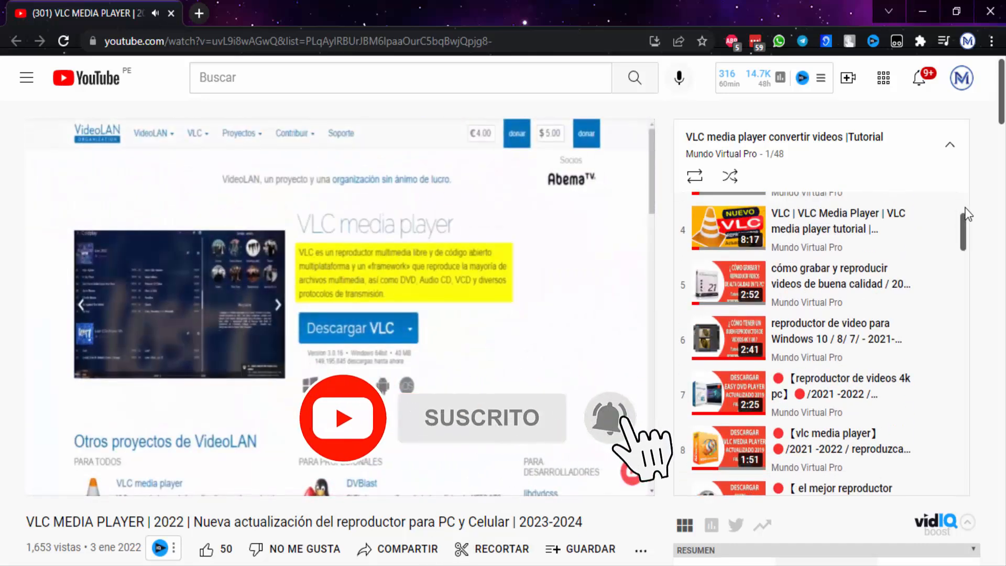
pyautogui.scroll(-1, 968, 209)
pyautogui.scroll(-1, 968, 214)
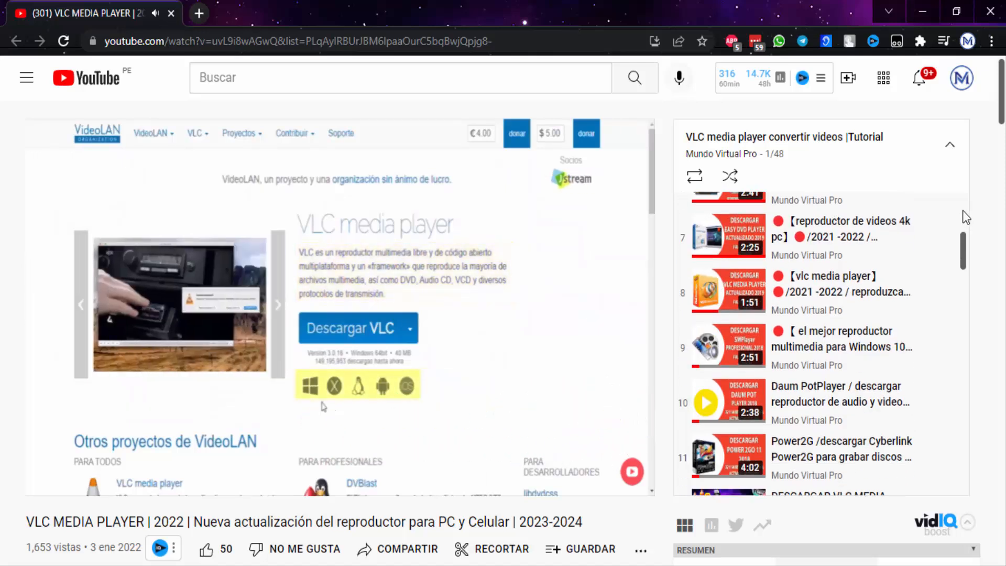
pyautogui.scroll(1, 964, 212)
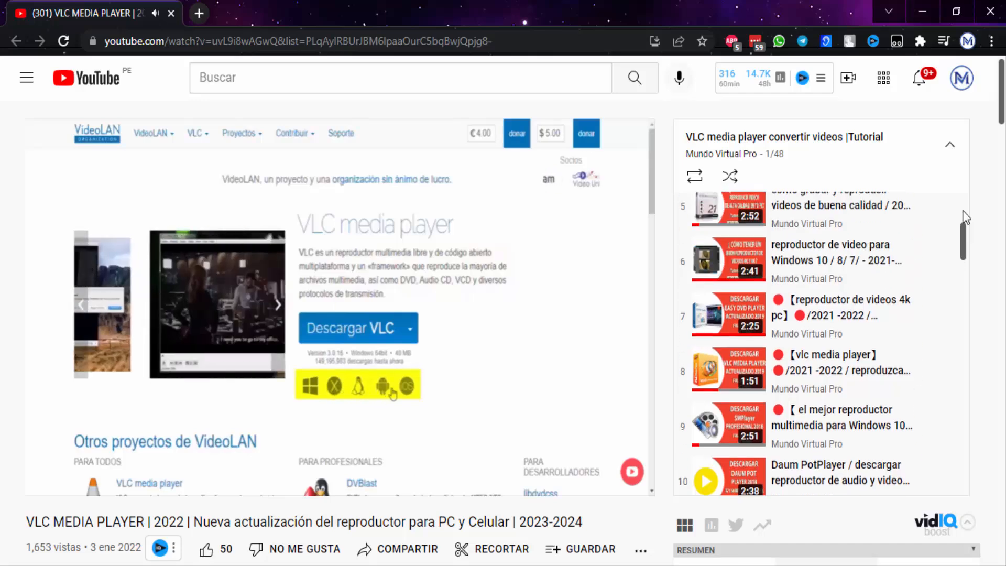
pyautogui.scroll(1, 963, 212)
pyautogui.scroll(1, 963, 212)
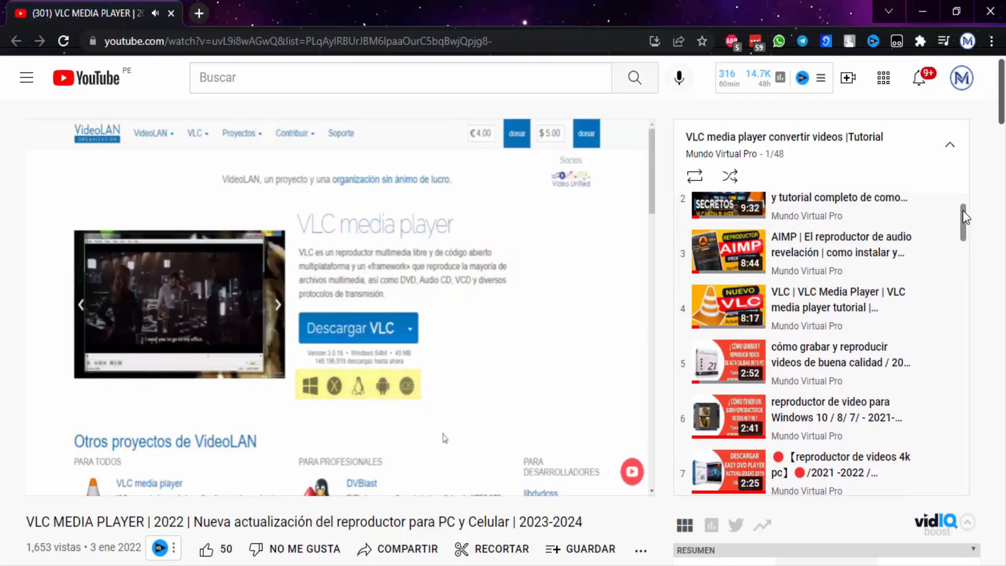